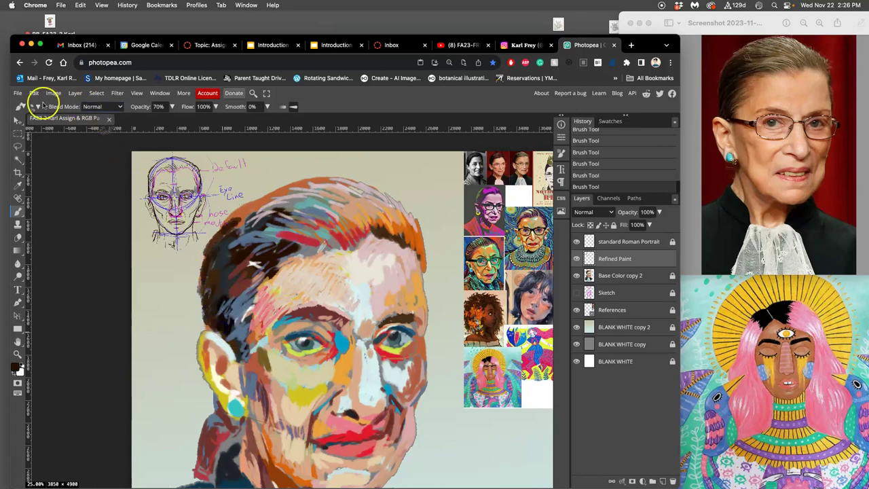
Paint the middle and right side of the forehead with sampled pale pink and cream tones, using a 117 px brush.
left_click(35, 107)
left_click_drag(99, 129, 101, 131)
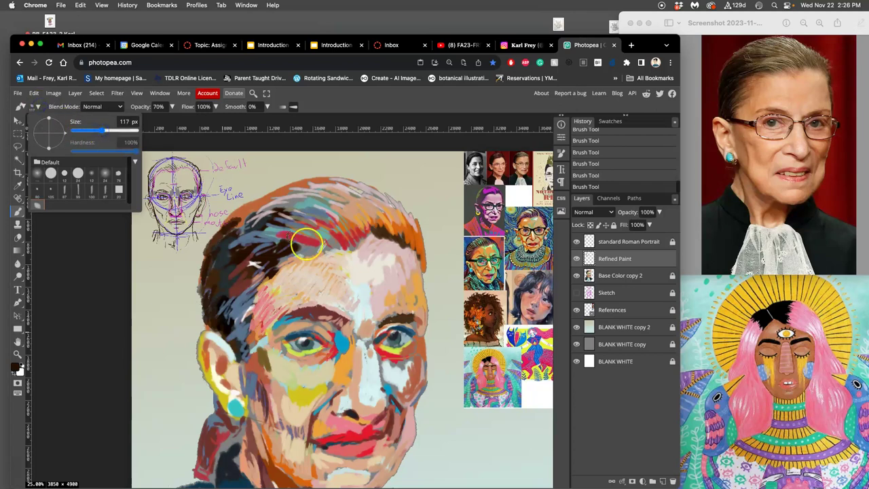
mouse_move(378, 301)
left_mouse_down()
mouse_move(382, 288)
mouse_move(353, 293)
mouse_move(362, 275)
mouse_move(358, 300)
left_mouse_up()
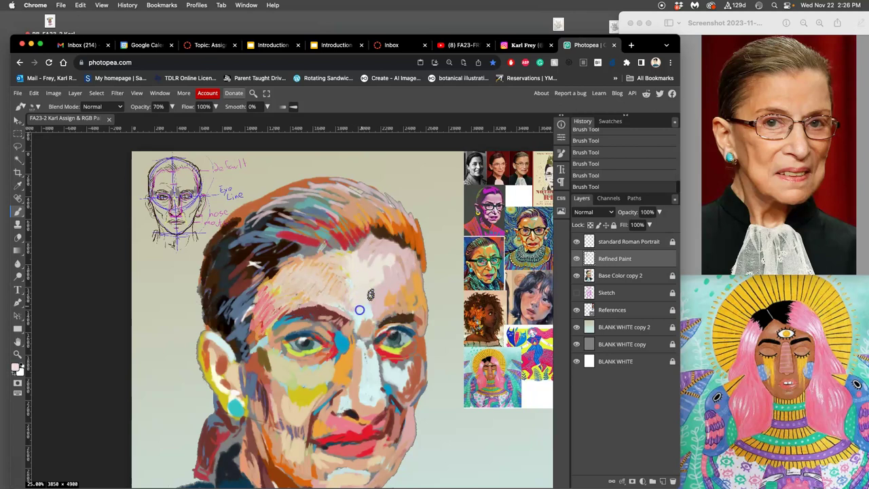
left_click_drag(331, 352, 347, 362)
left_click_drag(371, 296, 365, 313)
left_click(376, 282, "alt")
mouse_move(376, 284)
left_mouse_down()
mouse_move(369, 297)
mouse_move(378, 309)
mouse_move(360, 311)
left_mouse_up()
mouse_move(390, 286)
left_mouse_down()
mouse_move(380, 291)
mouse_move(397, 290)
left_mouse_up()
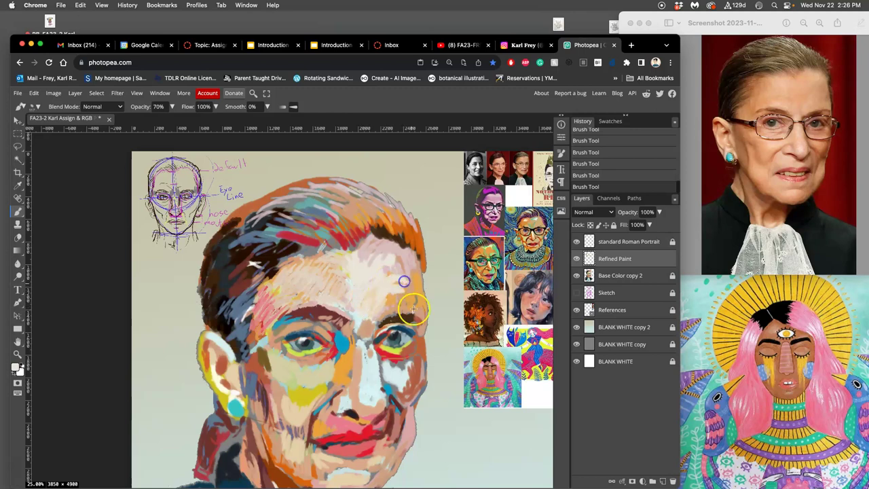
Sample light and peach skin tones from the portrait and brush them over the left side of the forehead.
left_click(345, 287, "alt")
left_click_drag(312, 258, 280, 288)
left_click(296, 259, "alt")
Compare the Refined Paint strokes with the underlying color by hiding and reshowing Base Color copy 2 and Refined Paint in turn.
left_click(616, 258)
left_click(576, 275)
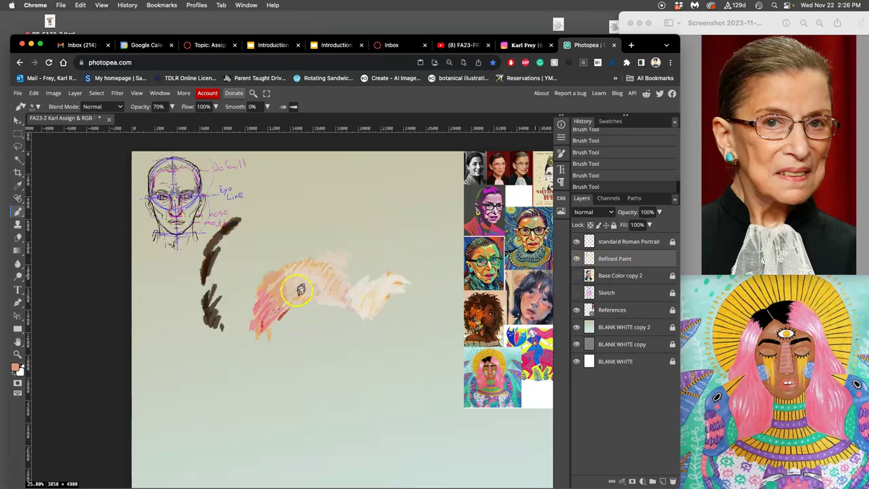
left_click(576, 275)
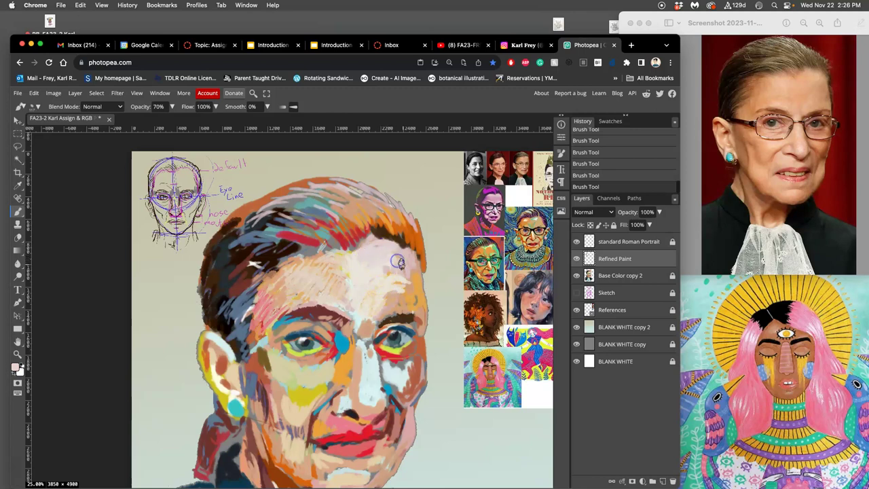
scroll(397, 262, "up", 5)
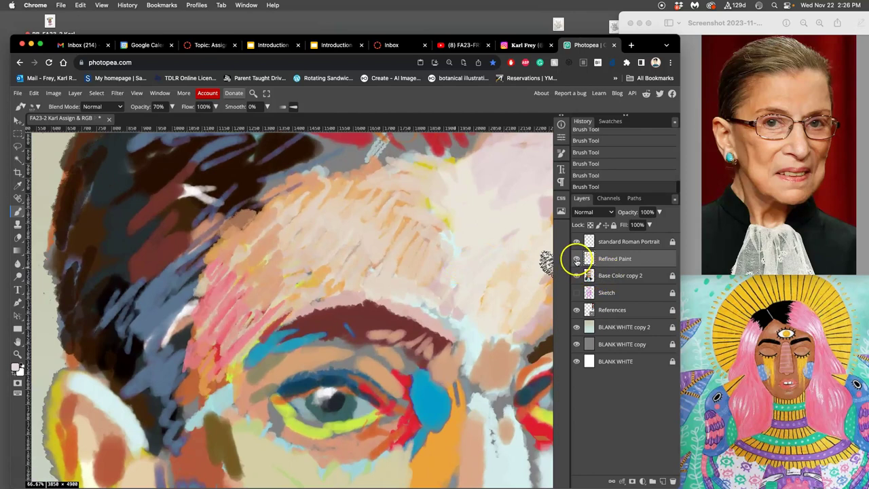
left_click(576, 260)
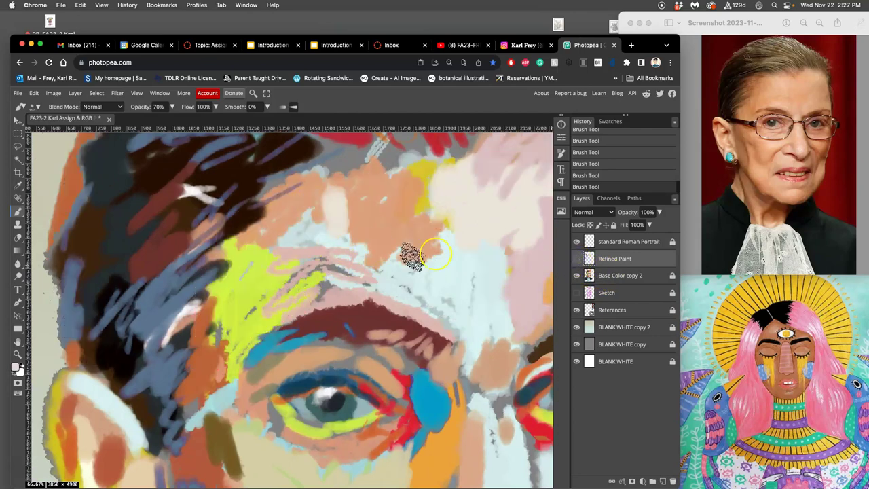
left_click(577, 259)
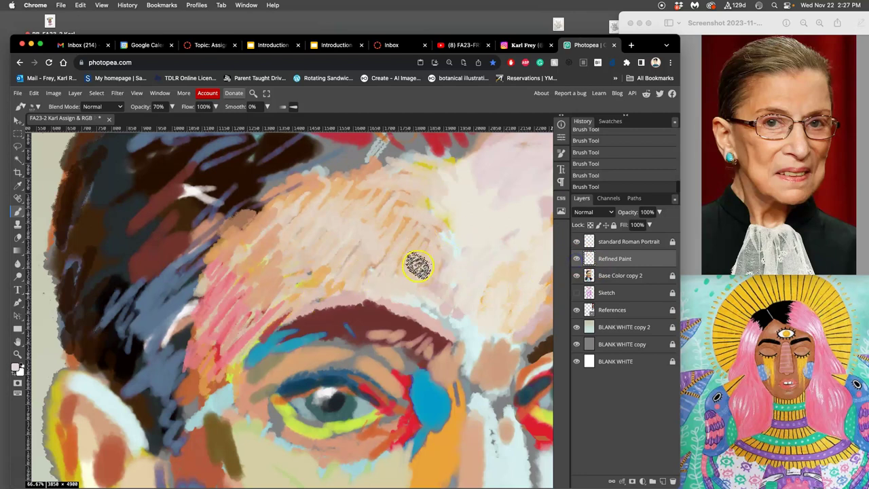
Brush sampled pink and cream strokes over the right side of the forehead above the eyebrow and along its outer edge.
scroll(450, 267, "down", 5)
left_click_drag(405, 273, 403, 280)
mouse_move(406, 281)
left_mouse_down()
mouse_move(415, 277)
mouse_move(419, 291)
mouse_move(414, 308)
left_mouse_up()
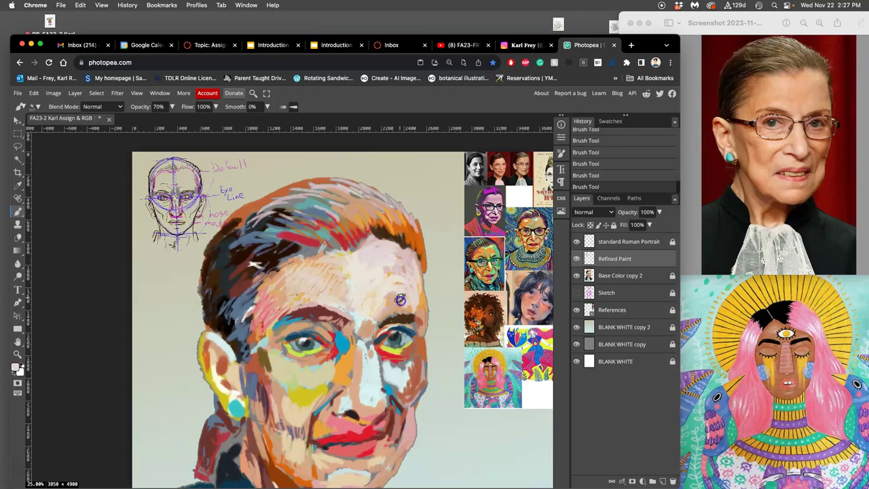
left_click(266, 309, "alt")
left_click(406, 304)
mouse_move(408, 302)
left_mouse_down()
mouse_move(414, 296)
mouse_move(402, 310)
mouse_move(415, 288)
mouse_move(424, 300)
left_mouse_up()
mouse_move(415, 272)
left_mouse_down()
mouse_move(421, 297)
mouse_move(414, 291)
left_mouse_up()
left_click(386, 294, "alt")
left_click_drag(388, 304, 414, 288)
Layer sampled beige, orange and pink strokes over the left side of the forehead and the temple.
left_click(338, 272, "alt")
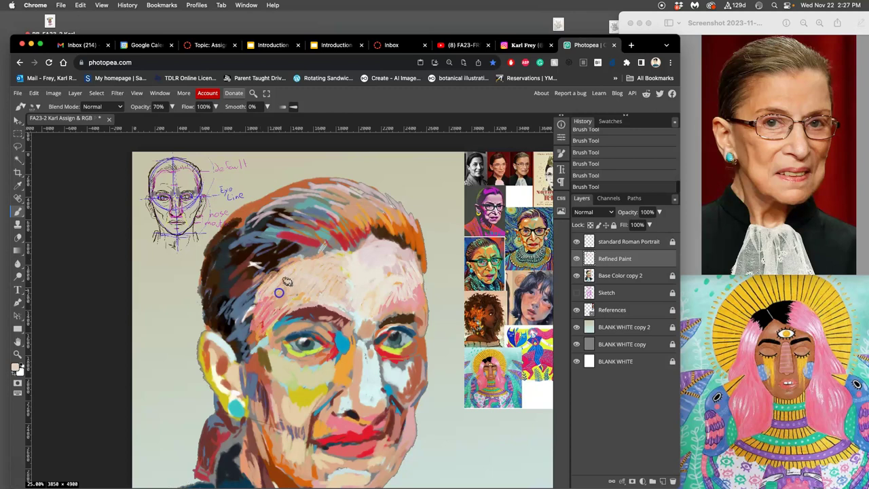
left_click(390, 229, "alt")
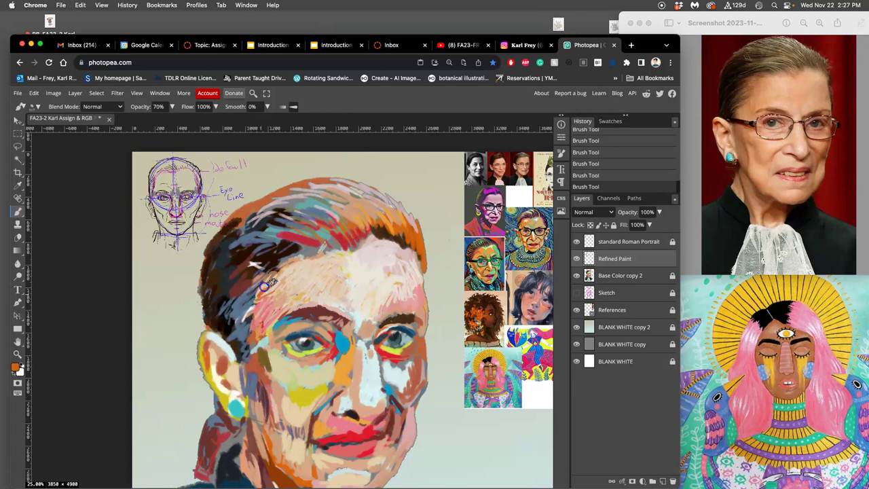
left_click_drag(268, 297, 268, 311)
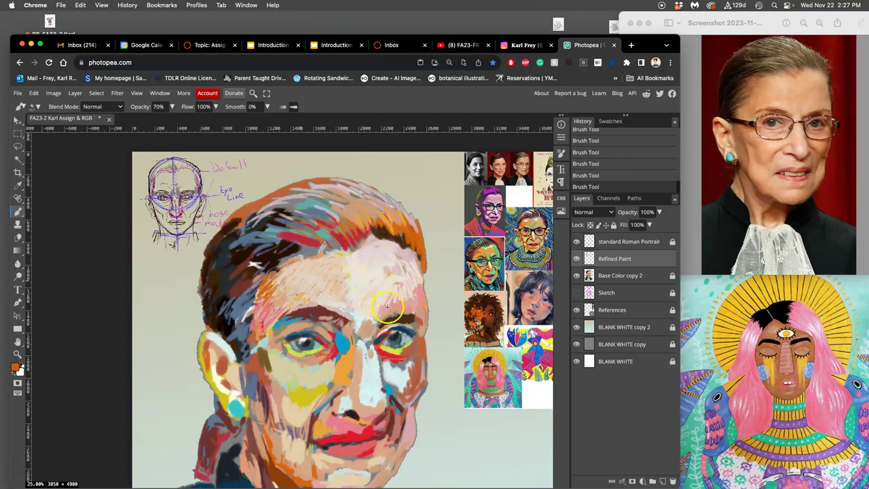
left_click(283, 304, "alt")
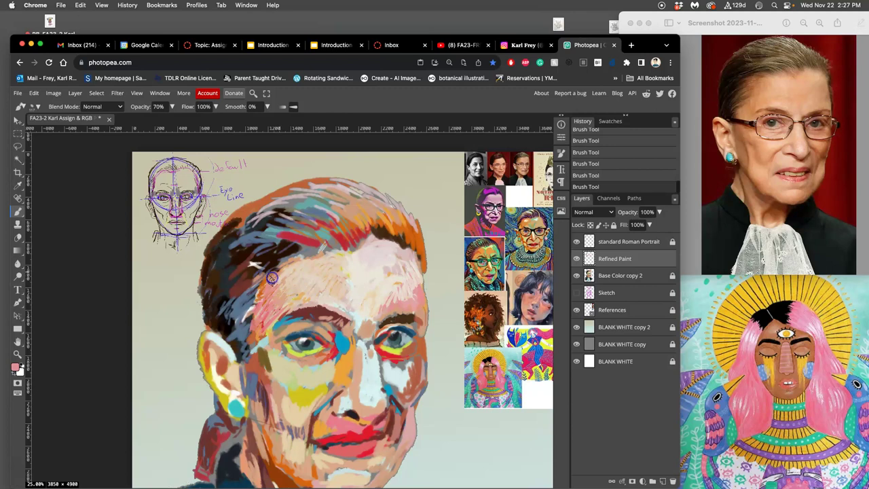
mouse_move(287, 271)
left_mouse_down()
mouse_move(300, 292)
mouse_move(297, 301)
mouse_move(325, 298)
mouse_move(323, 289)
mouse_move(301, 292)
mouse_move(324, 288)
left_mouse_up()
Hatch sampled light orange strokes across the right side of the forehead above the eyebrow.
left_click(346, 292, "alt")
left_click_drag(378, 294, 406, 284)
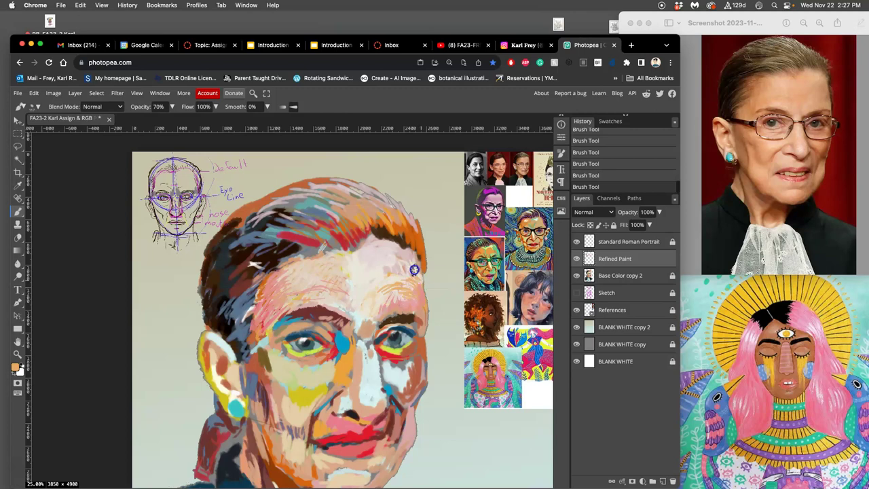
left_click(400, 249, "alt")
left_click(345, 307, "alt")
left_click_drag(361, 306, 364, 303)
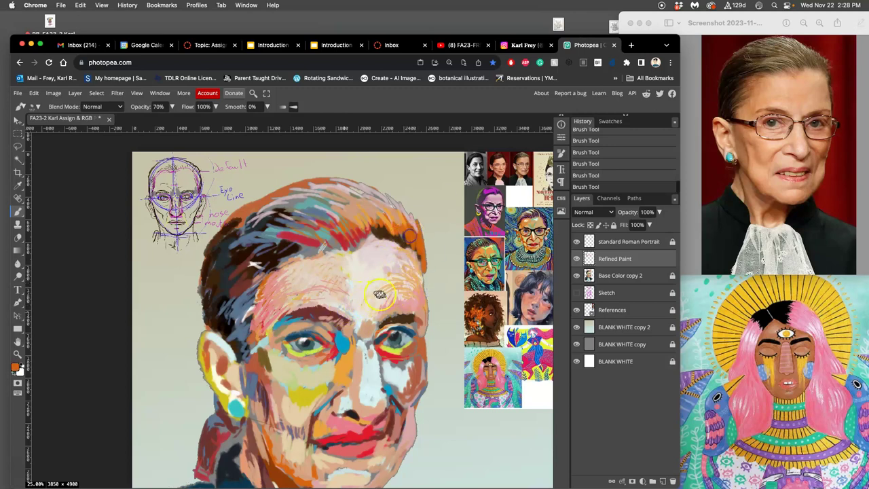
Hatch orange strokes above the bridge of the nose and add pinkish strokes across the upper right forehead.
left_click(364, 314, "alt")
mouse_move(360, 292)
left_mouse_down()
mouse_move(373, 289)
mouse_move(365, 302)
mouse_move(374, 296)
mouse_move(373, 310)
left_mouse_up()
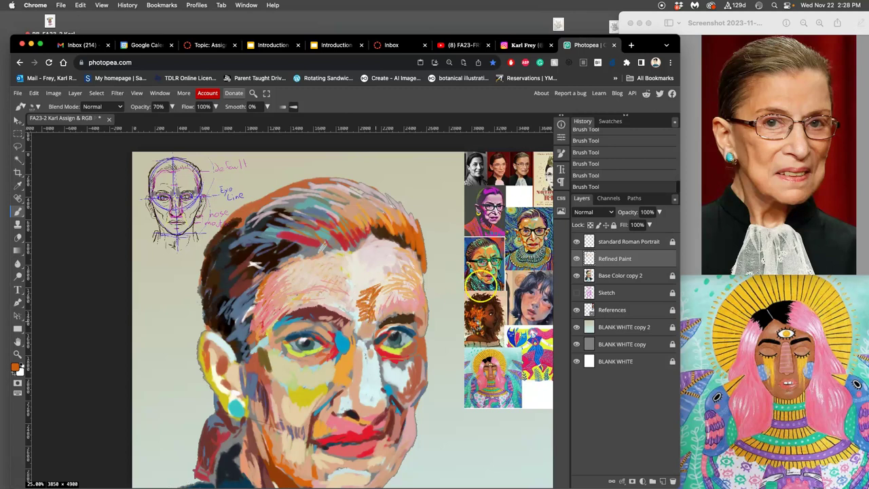
left_click_drag(384, 281, 387, 307)
left_click_drag(381, 248, 377, 256)
left_click(386, 300, "alt")
left_click(401, 287, "alt")
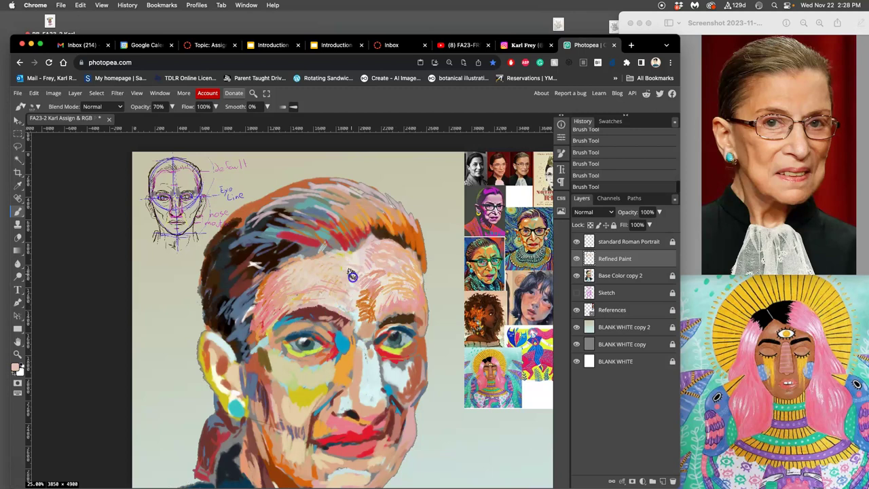
Blend the orange patch above the nose bridge into the forehead with skin tones sampled around it.
left_click(367, 314, "alt")
left_click(380, 300, "alt")
left_click(380, 291, "alt")
left_click(355, 304, "alt")
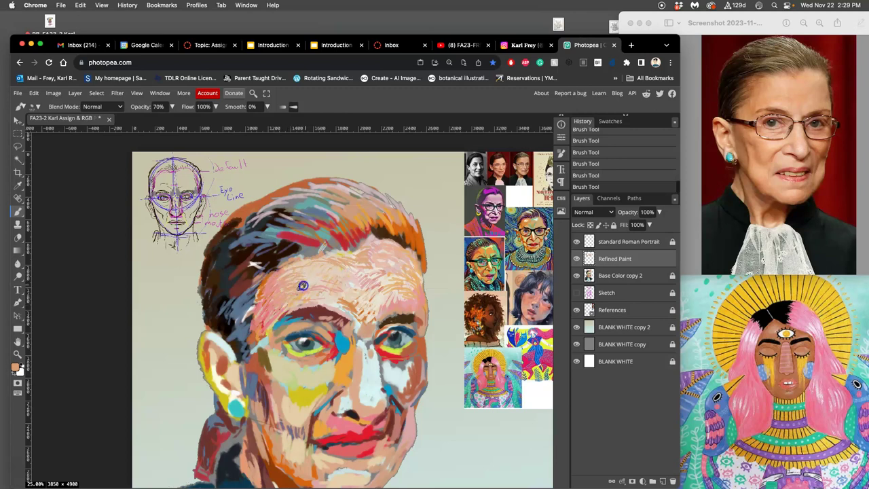
Add peach and reddish-brown strokes along the left hairline and down the temple to the outer end of the eyebrow.
left_click_drag(285, 268, 302, 263)
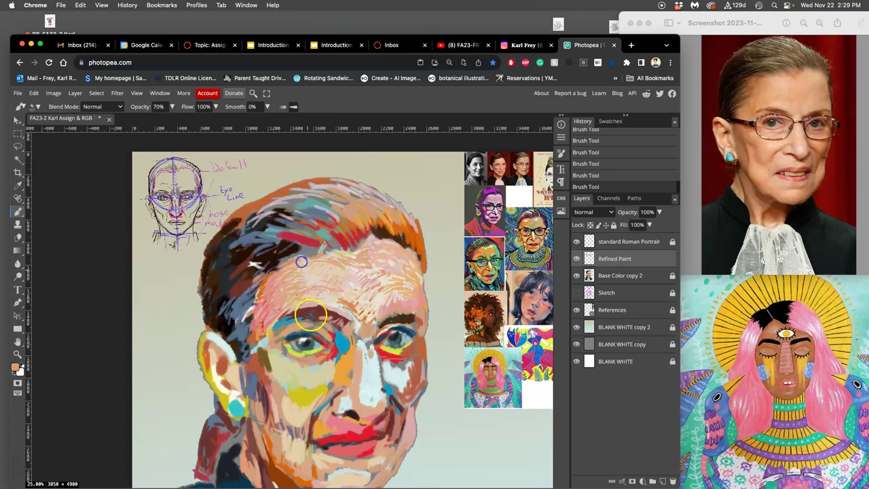
left_click(385, 339, "alt")
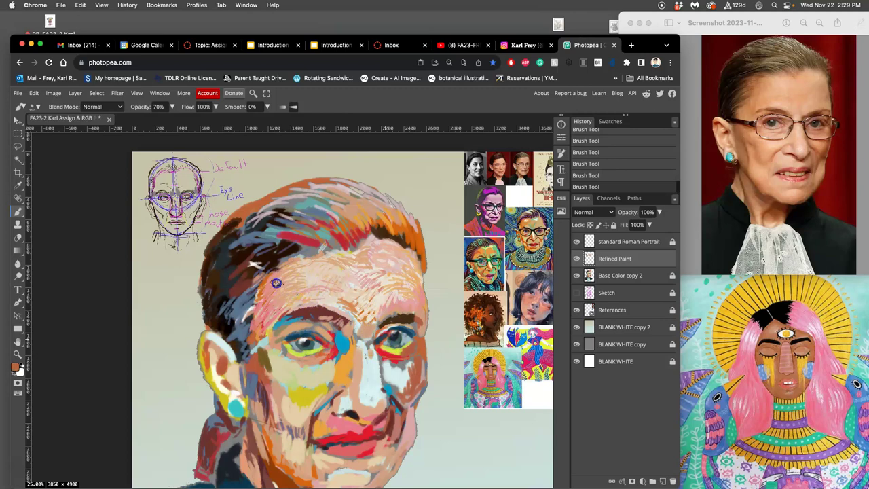
mouse_move(288, 271)
left_mouse_down()
mouse_move(258, 302)
mouse_move(277, 298)
mouse_move(261, 333)
left_mouse_up()
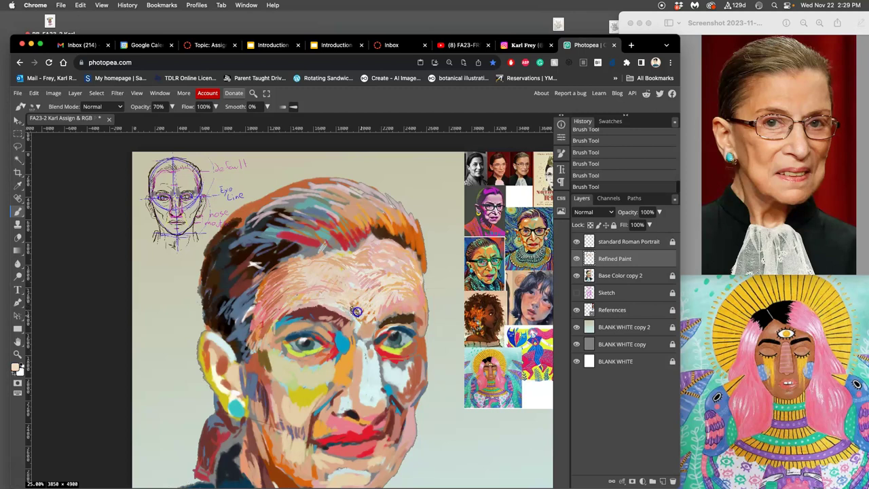
Soften the area between the eyebrows and above the right eyebrow with sampled cream and tan skin tones.
left_click(369, 309, "alt")
left_click(386, 313, "alt")
left_click(393, 292, "alt")
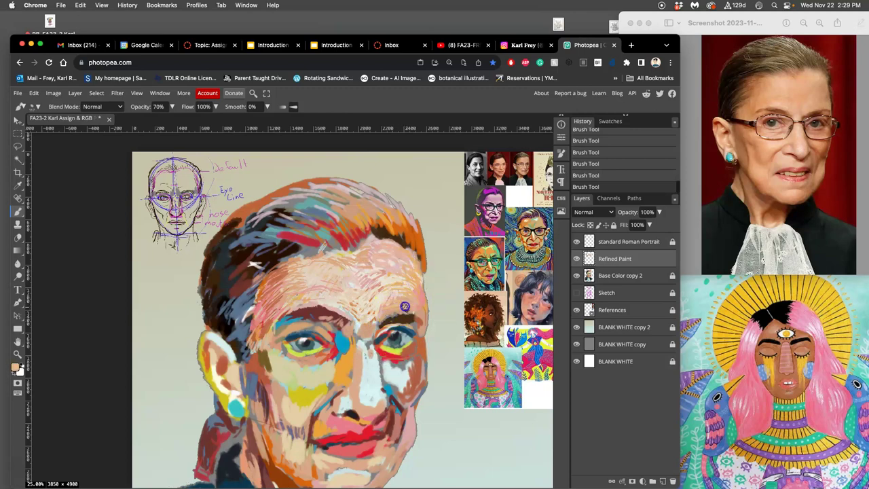
left_click(387, 281, "alt")
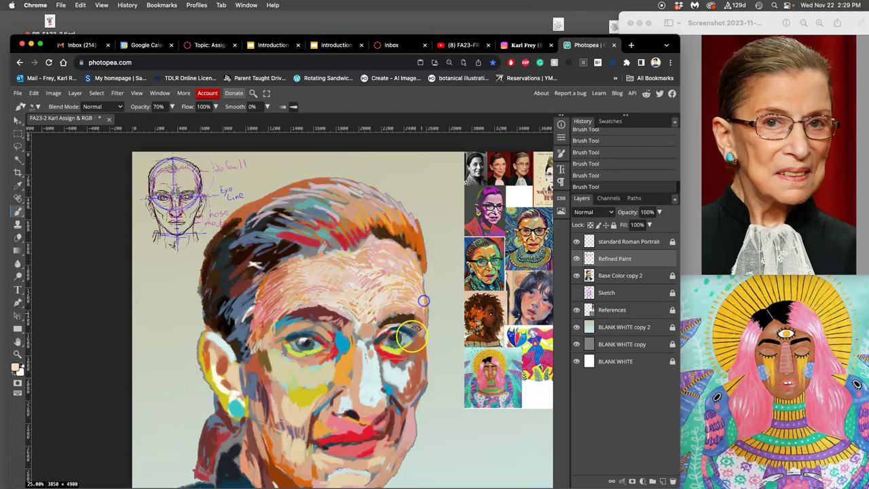
left_click(293, 303, "alt")
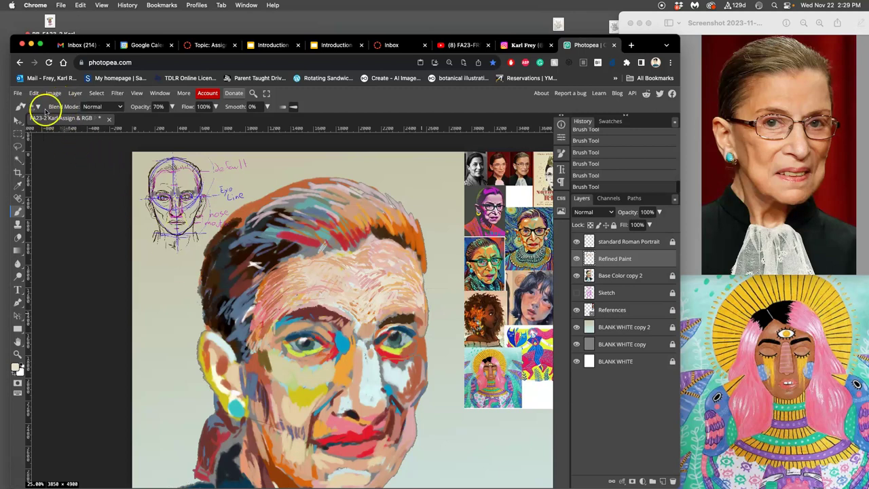
Check the brush settings and brush light strokes along the upper hairline and across the middle of the forehead.
left_click(32, 107)
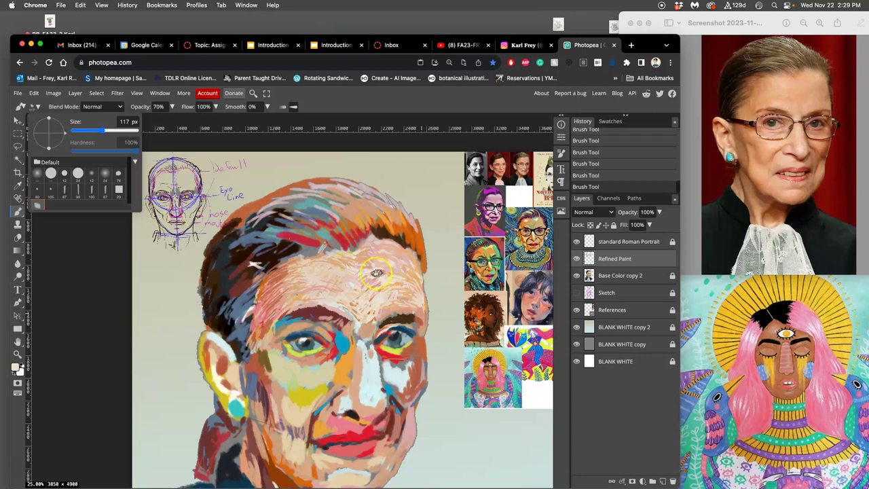
left_click(352, 256)
left_click_drag(367, 249, 371, 246)
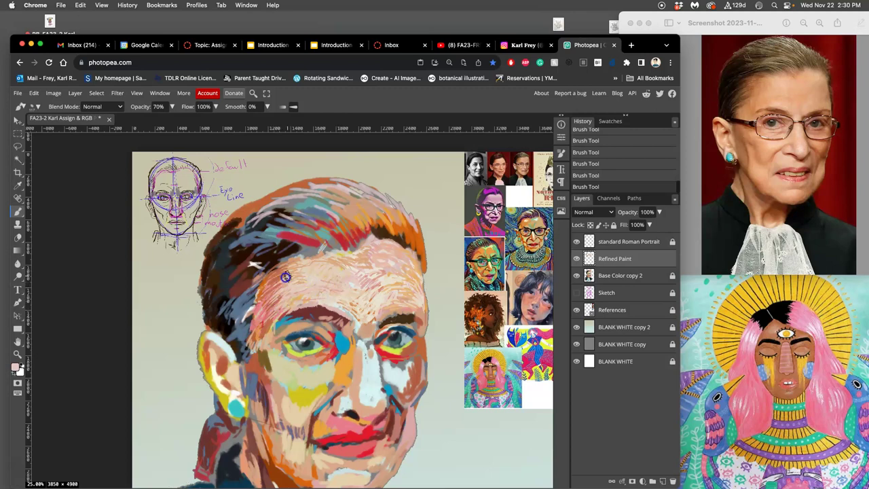
left_click_drag(382, 281, 377, 277)
Work sampled pink skin tones into the area between the eyebrows and above the right eyebrow.
left_click(364, 305, "alt")
left_click_drag(369, 292, 364, 315)
left_click(372, 321, "alt")
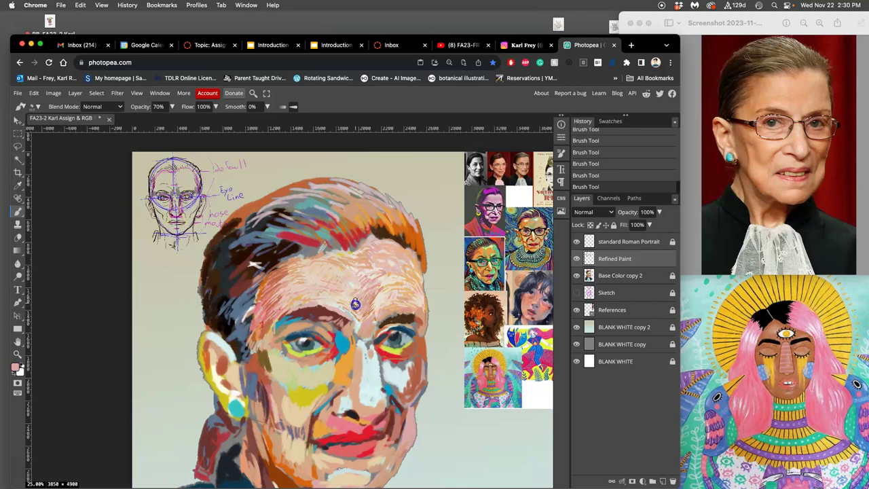
left_click_drag(356, 312, 368, 326)
left_click(368, 306, "alt")
left_click_drag(377, 311, 397, 293)
Sample a dark maroon from the hair and hatch it from the left hairline into the hair above the ear.
left_click_drag(234, 281, 234, 282)
left_click(241, 284, "alt")
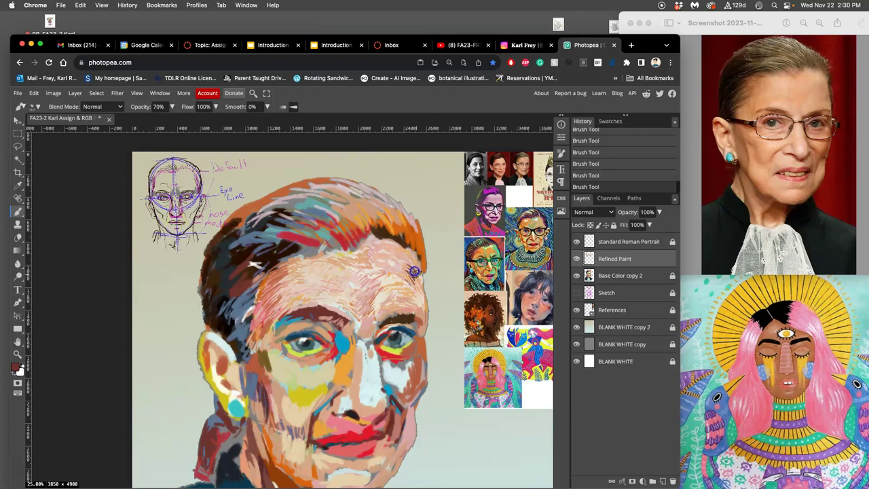
left_click(387, 384)
left_click_drag(261, 296, 230, 316)
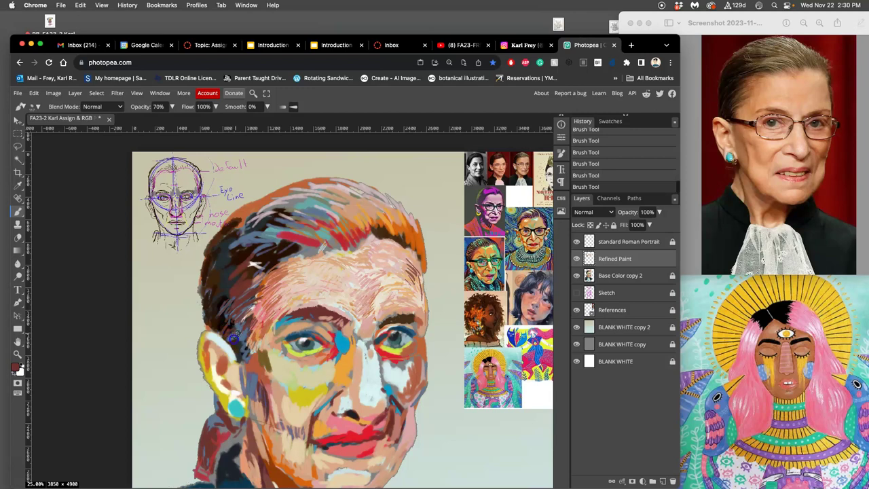
Darken both eyebrows with maroon strokes and add sampled dark blue strokes to the left eyebrow.
left_click_drag(400, 316, 395, 320)
left_click_drag(321, 316, 312, 313)
left_click(399, 334, "alt")
left_click_drag(326, 316, 319, 313)
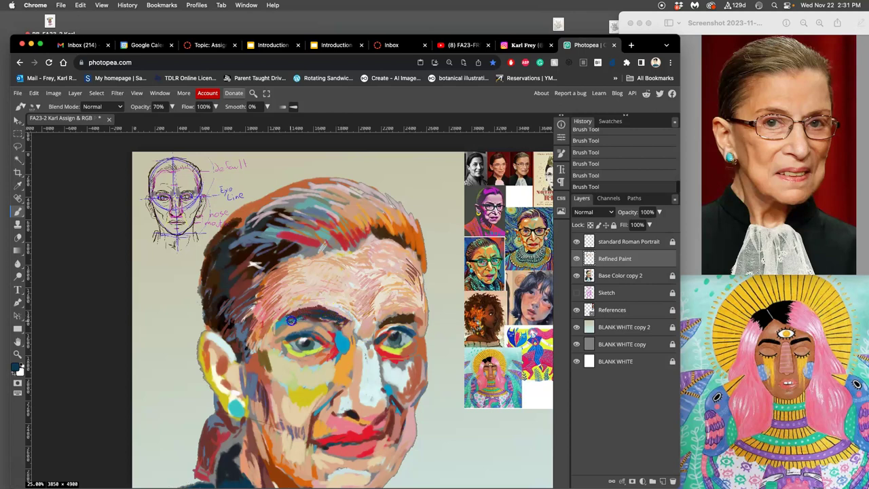
Refine the skin around the left eyebrow and the inner corner of the left eye with sampled light and pink tones.
left_click(360, 312, "alt")
left_click(359, 311, "alt")
left_click(374, 315, "alt")
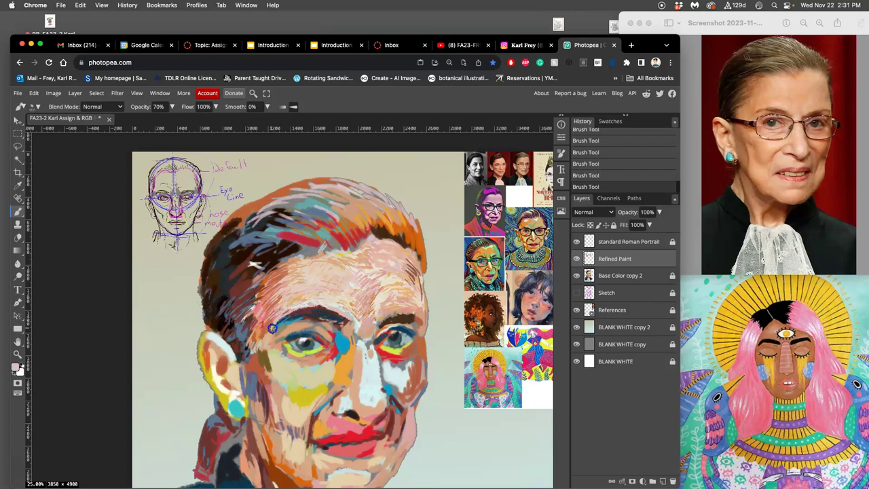
left_click_drag(331, 339, 330, 343)
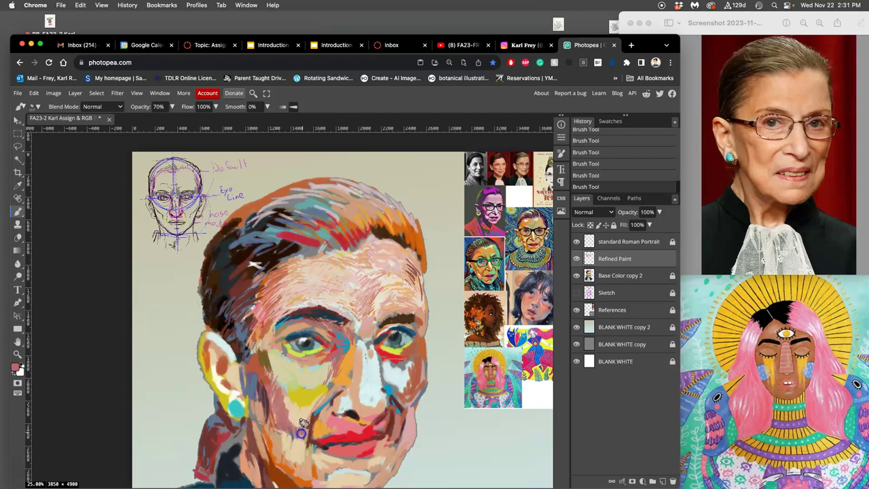
Cover the left cheek and the area under the eye with sampled orange and peach strokes.
left_click(265, 361, "alt")
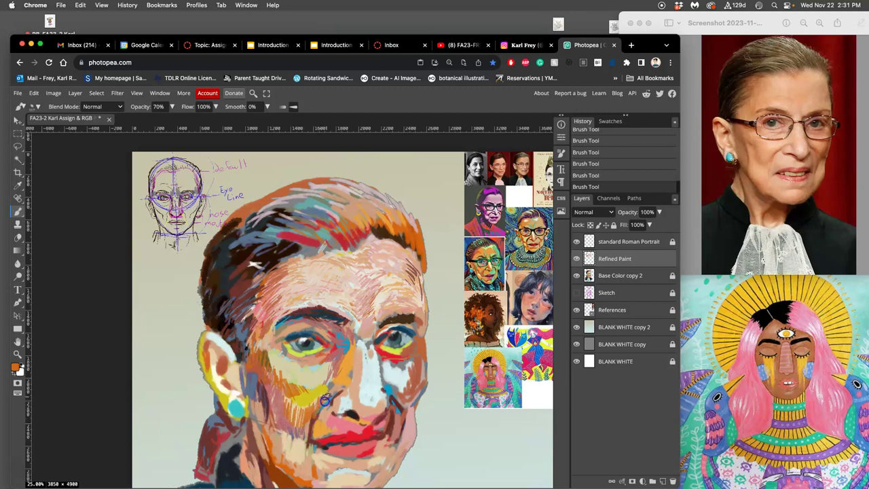
left_click_drag(322, 360, 294, 397)
left_click(336, 334, "alt")
left_click(306, 353)
left_click(318, 360, "alt")
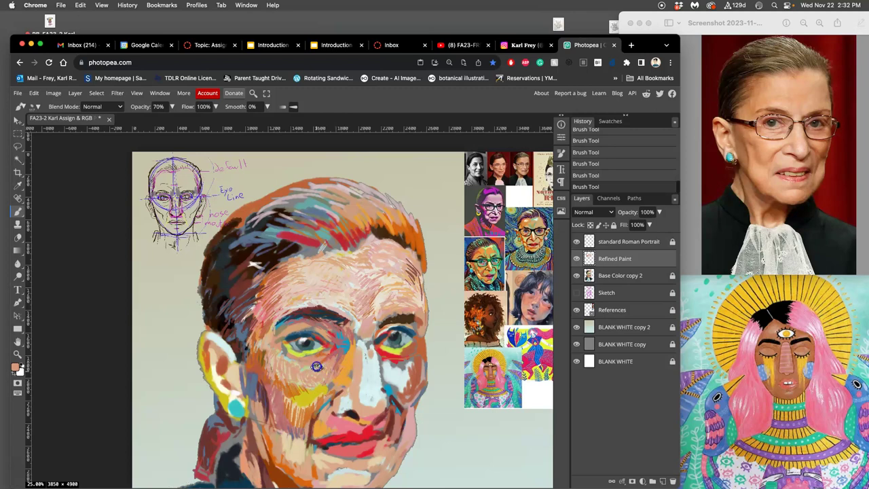
Toggle the visibility of the Refined Paint and Base Color copy 2 layers to compare the new strokes with the base.
left_click(576, 258)
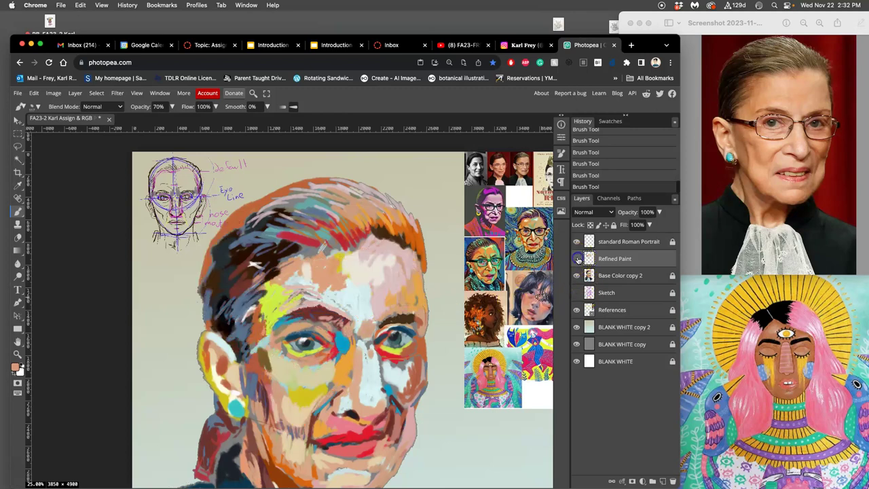
left_click(576, 275)
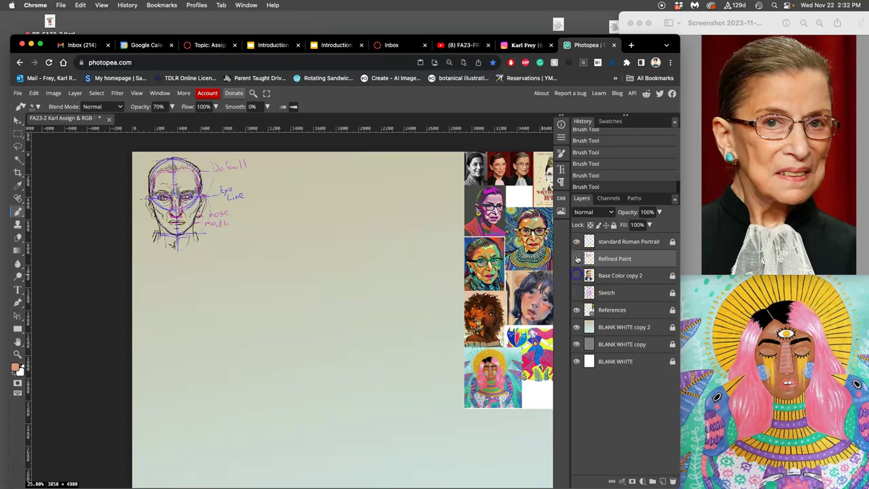
left_click(577, 258)
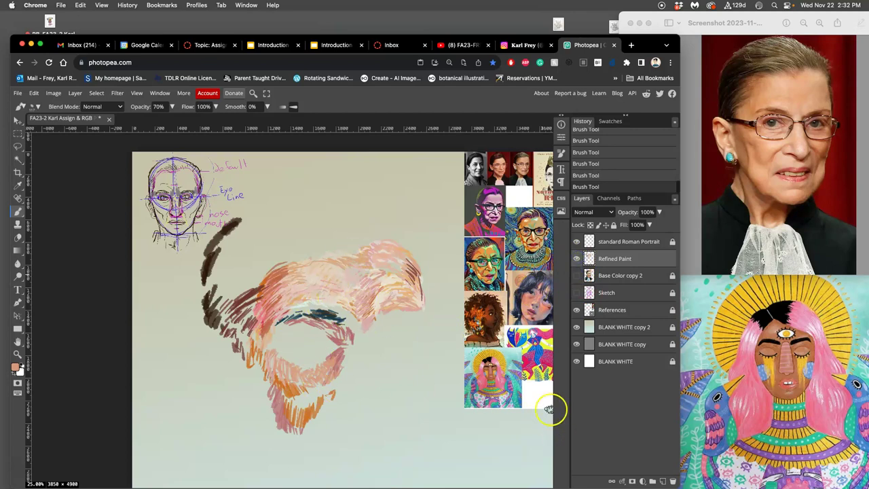
left_click(577, 275)
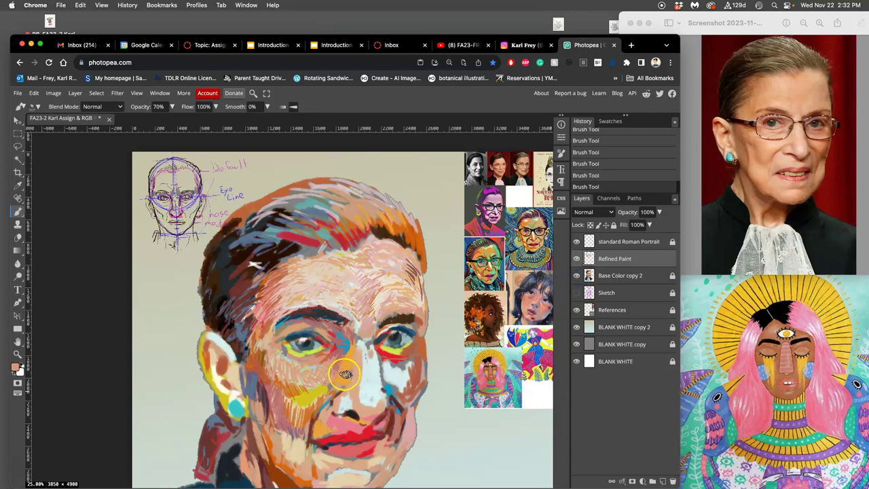
Sample the pale blue from the nose bridge and brush highlights onto the left eye's white and lower lid.
scroll(349, 359, "down", 2)
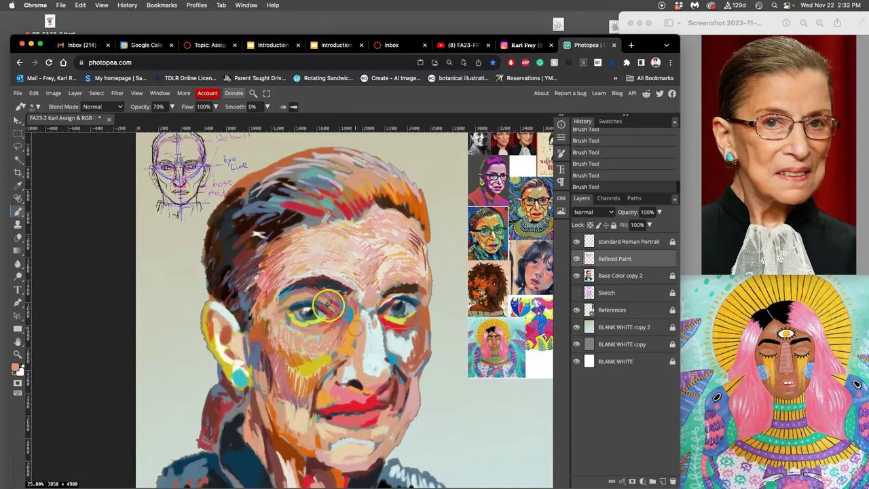
left_click(359, 292, "alt")
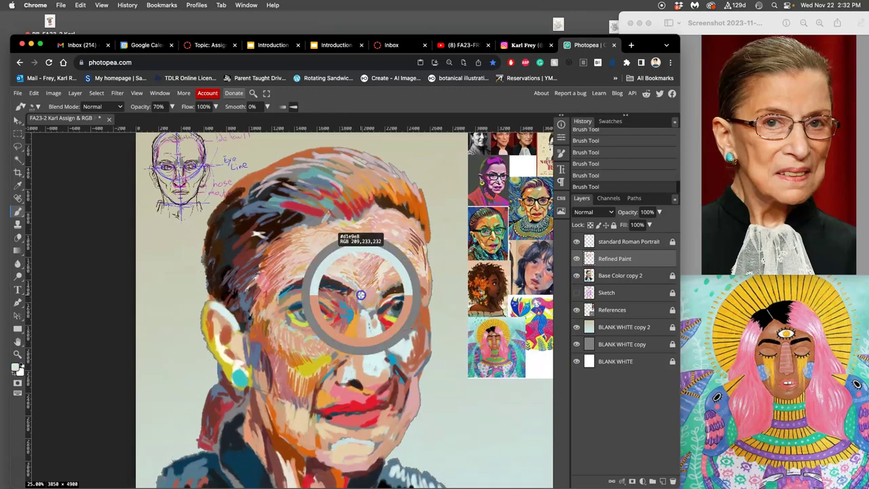
left_click_drag(295, 320, 300, 320)
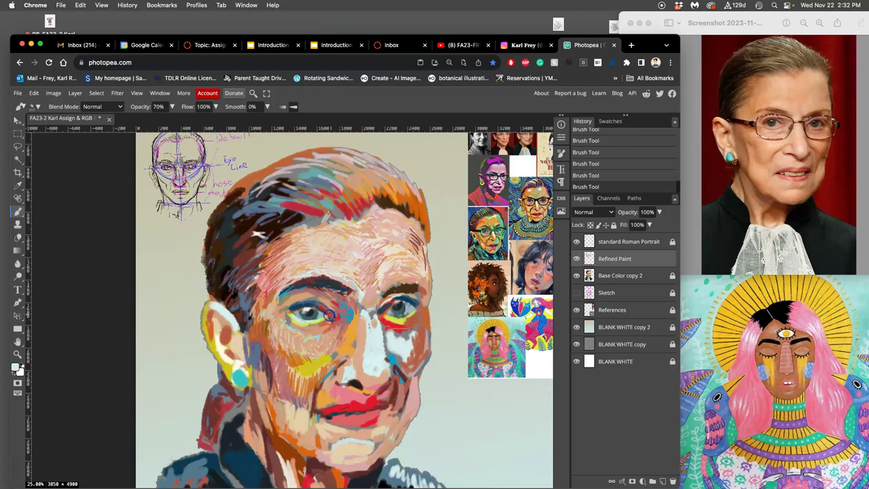
left_click(315, 331)
Sample light tones from the face and add small strokes to the forehead above the right eyebrow and the nose bridge.
left_click(332, 321, "alt")
left_click(306, 258, "alt")
left_click_drag(380, 260, 378, 258)
left_click(383, 268, "alt")
left_click_drag(372, 315, 372, 321)
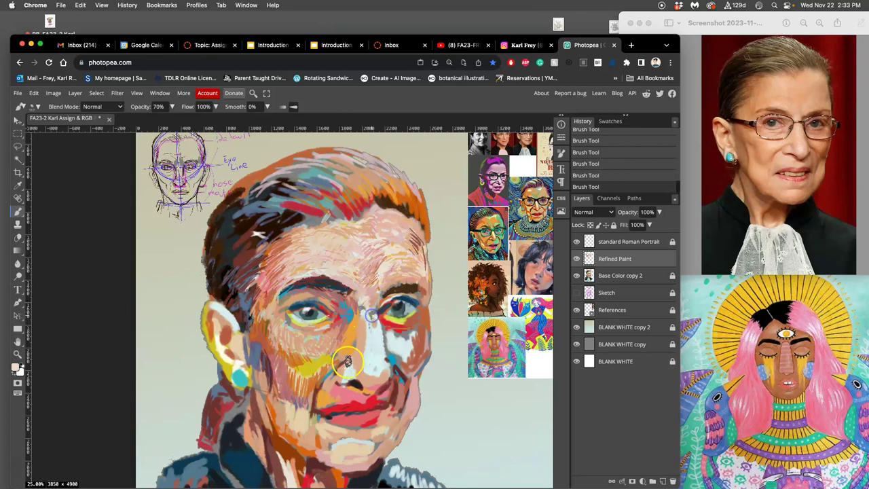
Brush off-white strokes onto the left upper eyelid and the white of the left eye.
left_click_drag(331, 285, 306, 296)
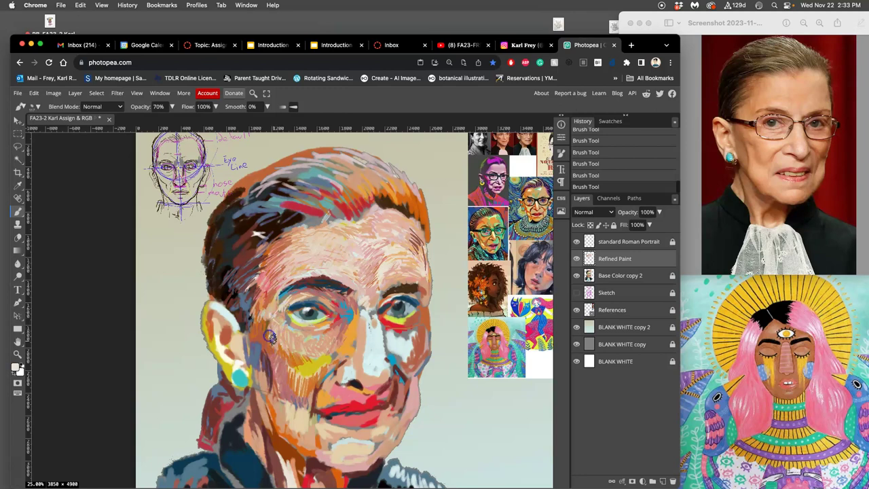
left_click_drag(313, 311, 317, 313)
scroll(356, 330, "up", 5)
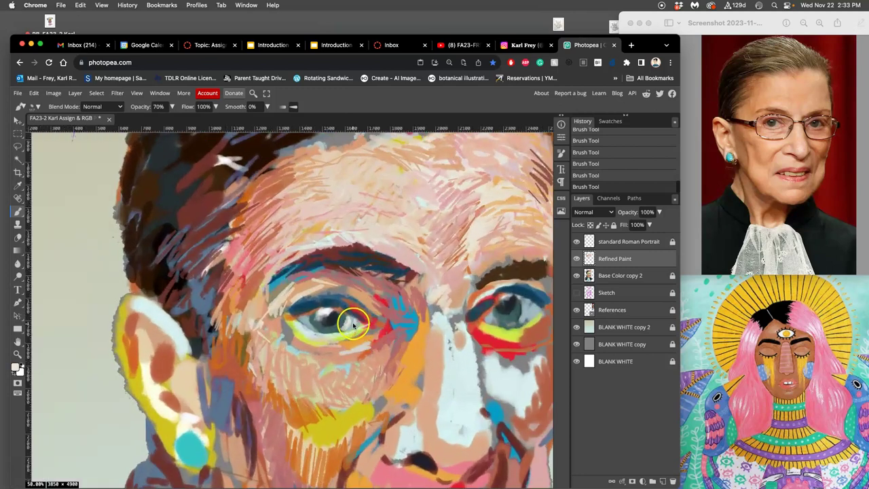
scroll(413, 301, "down", 2)
mouse_move(286, 279)
left_mouse_down()
mouse_move(318, 278)
mouse_move(321, 269)
mouse_move(314, 266)
mouse_move(334, 323)
mouse_move(349, 309)
mouse_move(428, 314)
mouse_move(378, 266)
left_mouse_up()
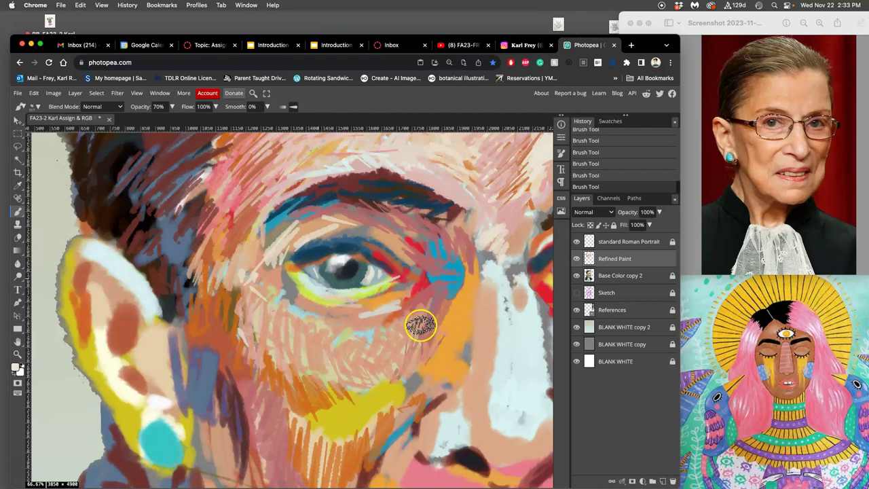
Show the Navigator and use it to look over the nose, mouth and both eyes, ending on a view of the whole face.
left_click(162, 93)
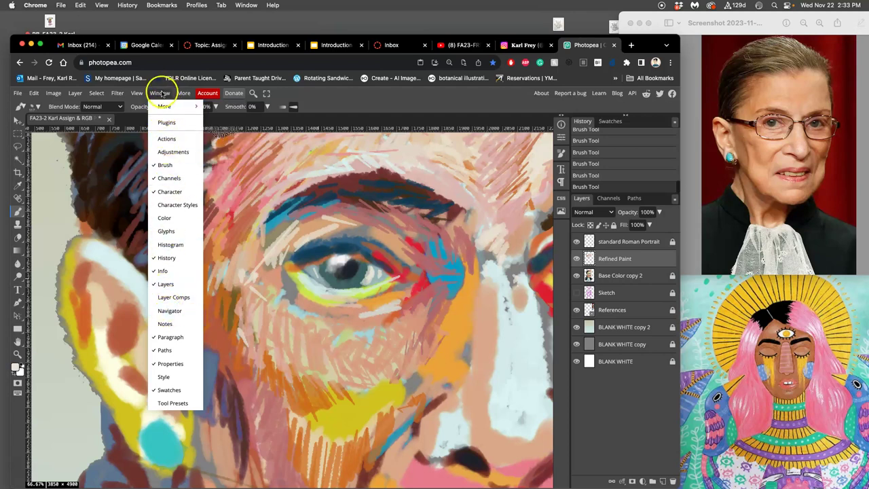
left_click(177, 312)
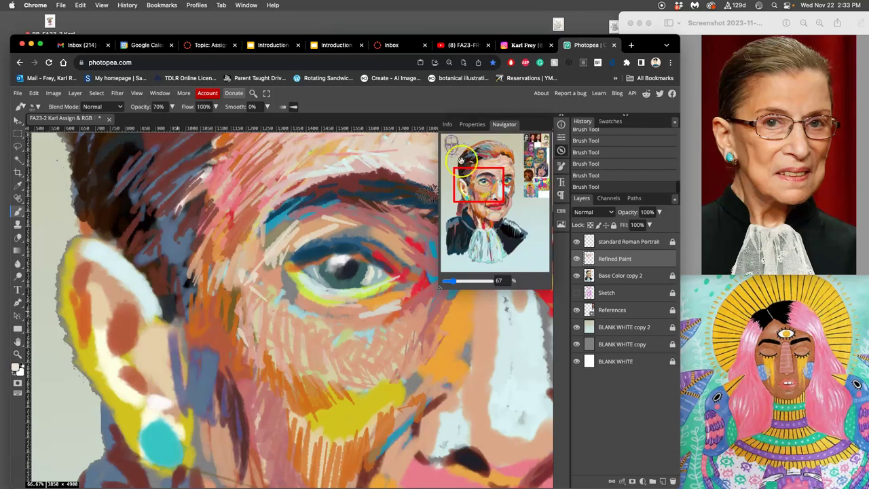
mouse_move(503, 185)
left_mouse_down()
mouse_move(495, 179)
mouse_move(497, 157)
mouse_move(512, 244)
mouse_move(505, 188)
mouse_move(517, 204)
mouse_move(504, 168)
mouse_move(480, 176)
mouse_move(504, 195)
left_mouse_up()
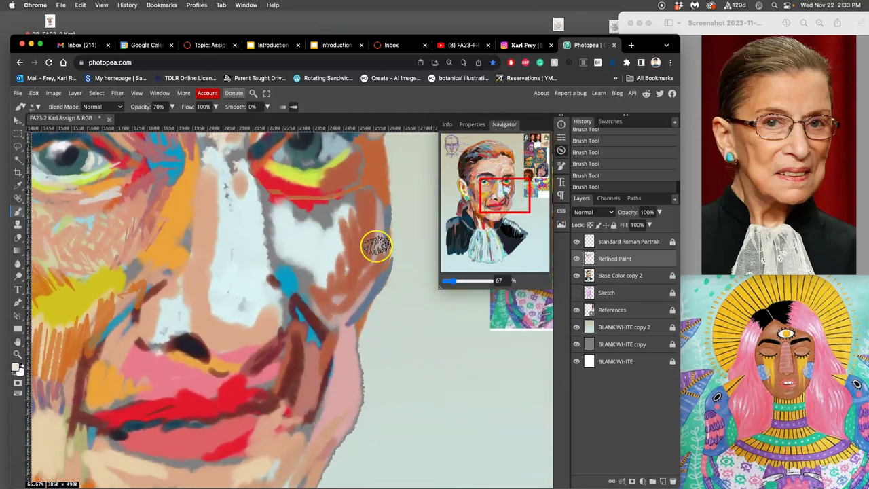
left_click_drag(505, 195, 487, 184)
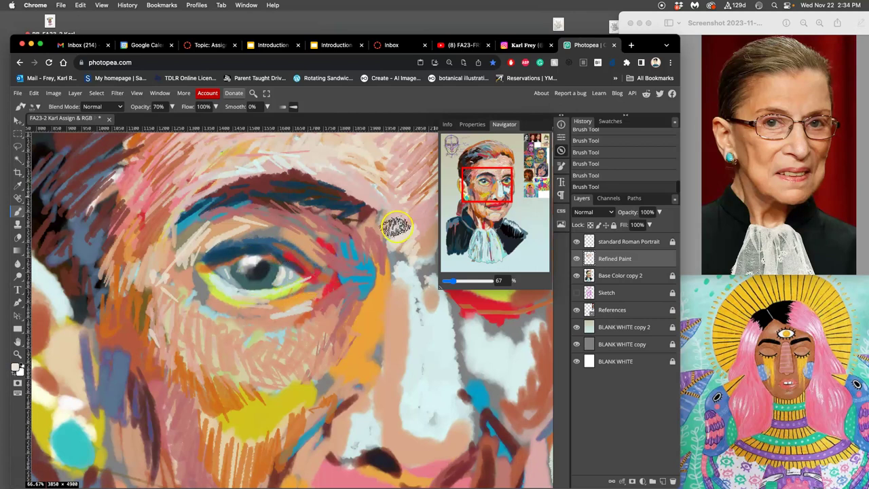
left_click_drag(499, 182, 520, 186)
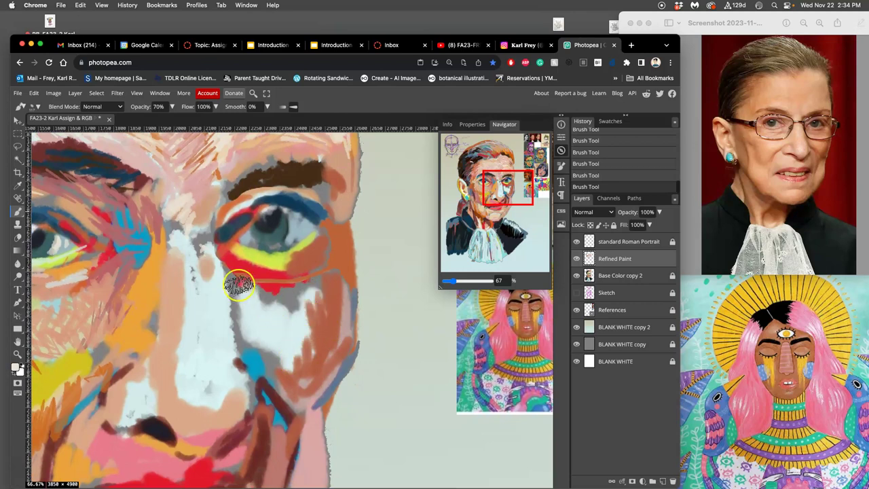
scroll(245, 289, "down", 5)
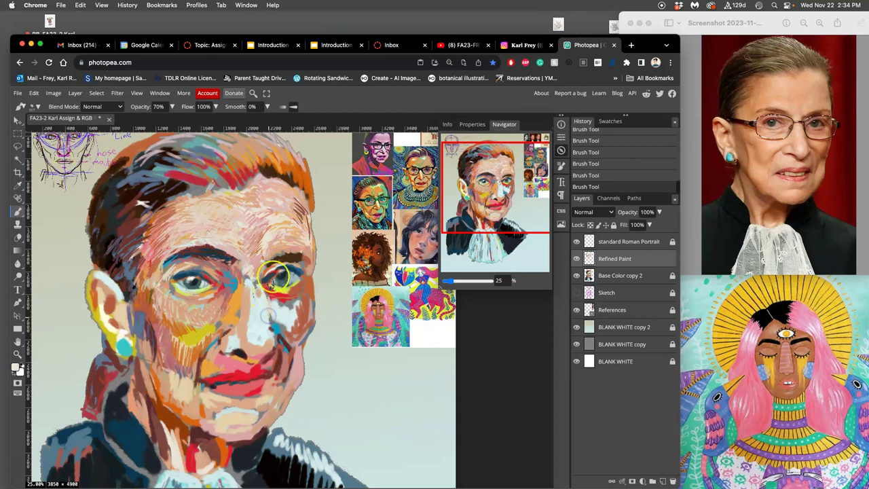
Refine the skin between the eyebrows, the right eye and the cheek below it with sampled peach and dark blue tones.
left_click(310, 282, "alt")
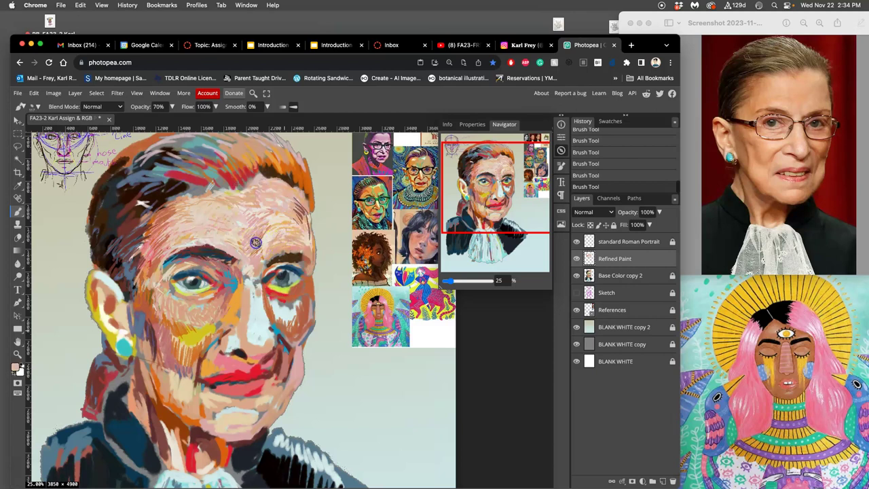
left_click_drag(266, 246, 264, 252)
mouse_move(486, 194)
left_mouse_down()
mouse_move(494, 206)
mouse_move(496, 192)
left_mouse_up()
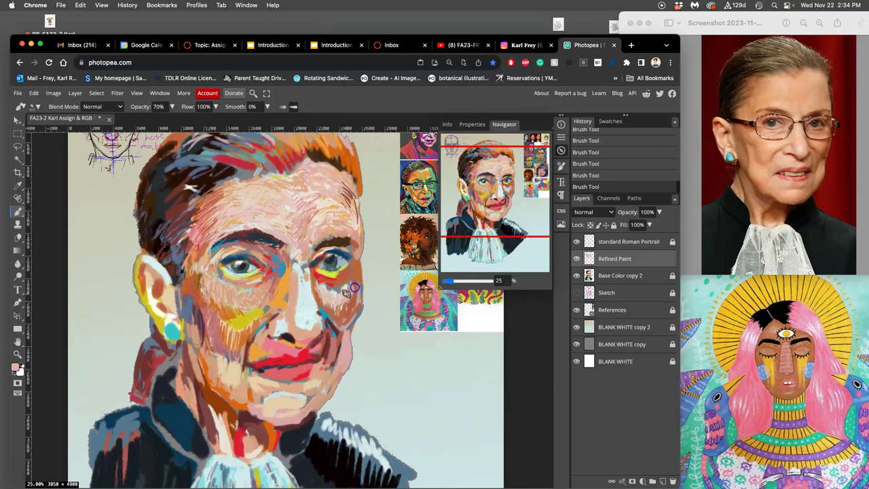
left_click(332, 208, "alt")
left_click(328, 271, "alt")
left_click(347, 257, "alt")
left_click(319, 307, "alt")
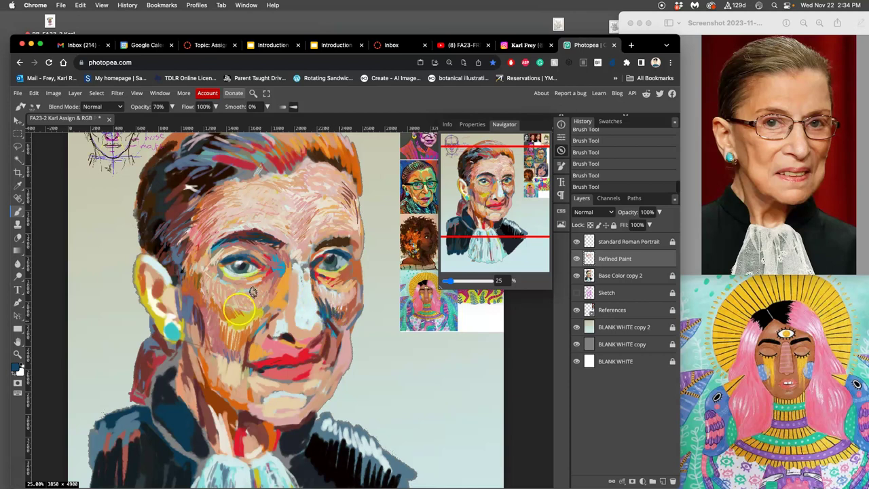
Shade the left ear and the skin beside it with sampled reddish-brown and maroon tones.
left_click(191, 282, "alt")
left_click(116, 194, "alt")
left_click(191, 282, "alt")
left_click_drag(182, 271, 180, 281)
left_click(195, 287, "alt")
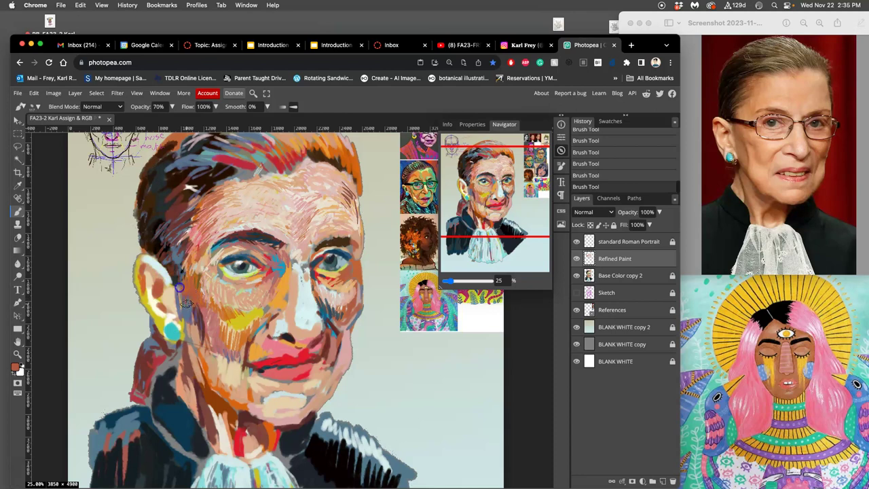
left_click_drag(167, 305, 163, 293)
left_click(235, 233, "alt")
left_click(171, 287, "alt")
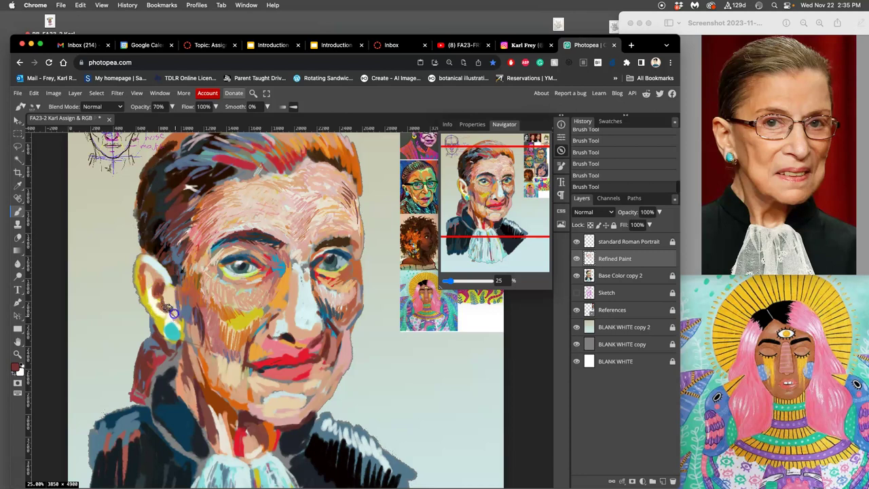
Outline the turquoise earring with sampled dark blue and sample pale blue tones for its highlights.
left_click(210, 323, "alt")
mouse_move(169, 320)
left_mouse_down("alt")
mouse_move(190, 330)
mouse_move(270, 266)
mouse_move(250, 262)
mouse_move(190, 325)
mouse_move(167, 331)
left_mouse_up("alt")
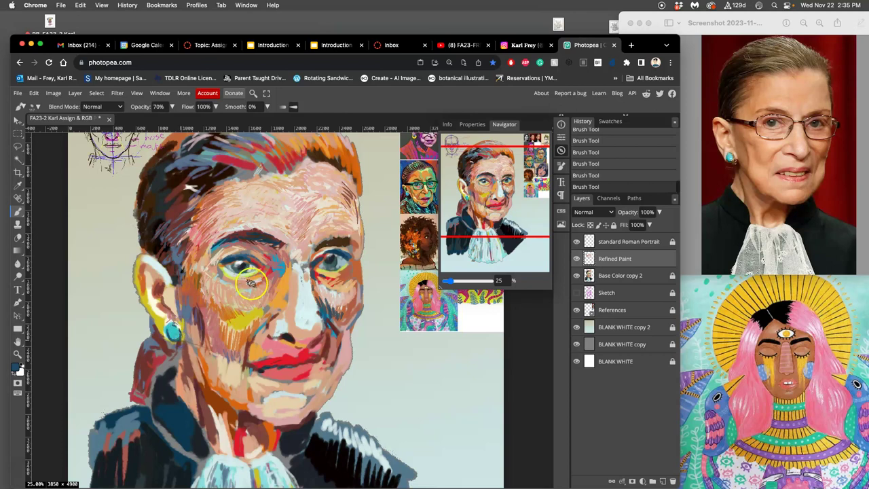
left_click(324, 289)
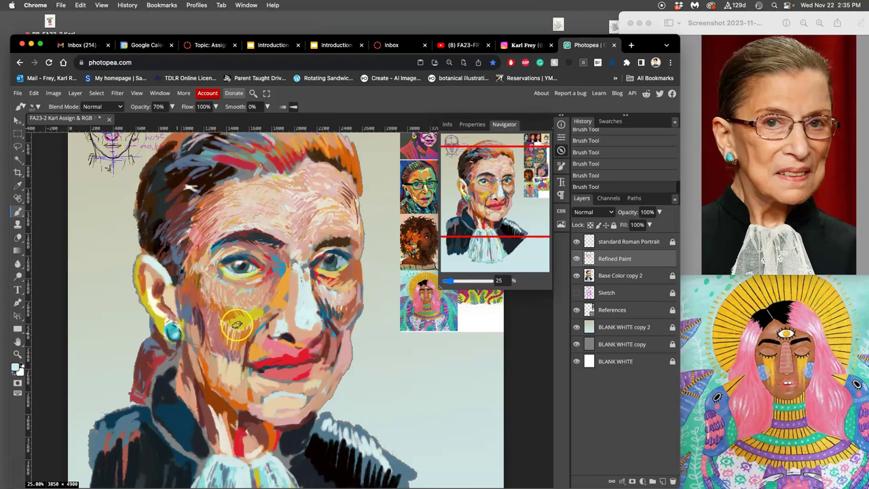
left_click(308, 308, "alt")
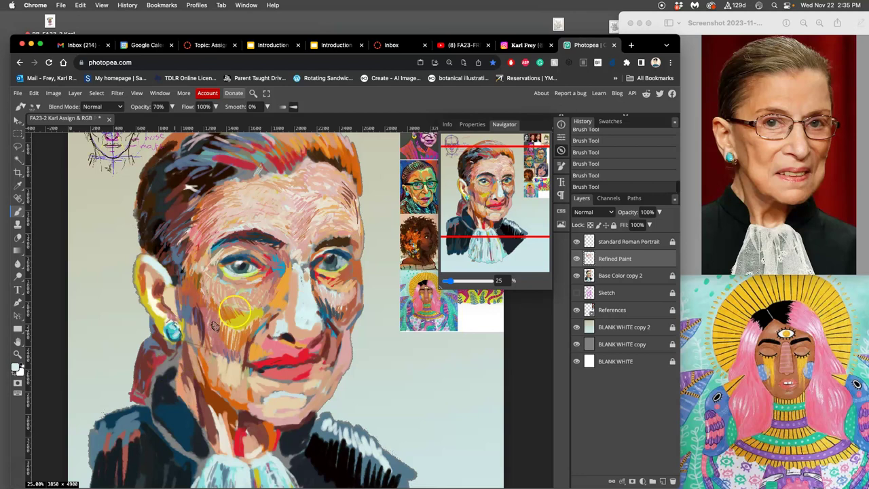
Sample dark and mid grey tones and add shading strokes to the earring.
left_click(260, 239, "alt")
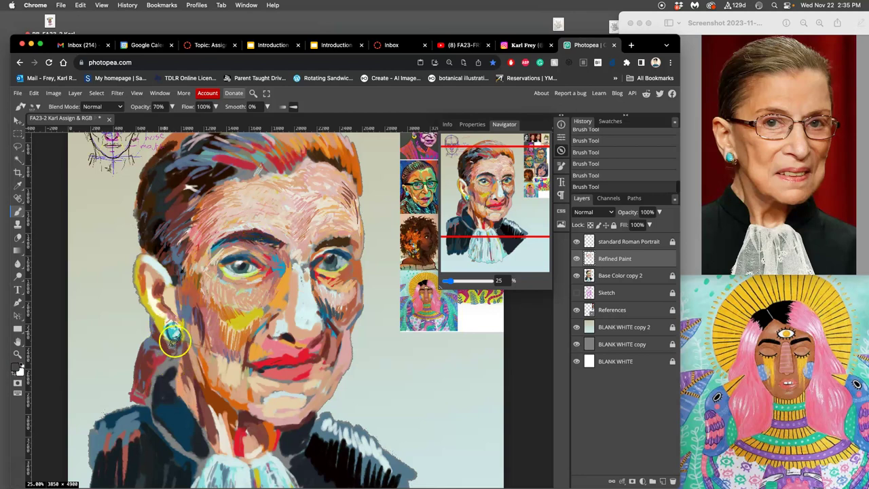
left_click(277, 392, "alt")
left_click(165, 330)
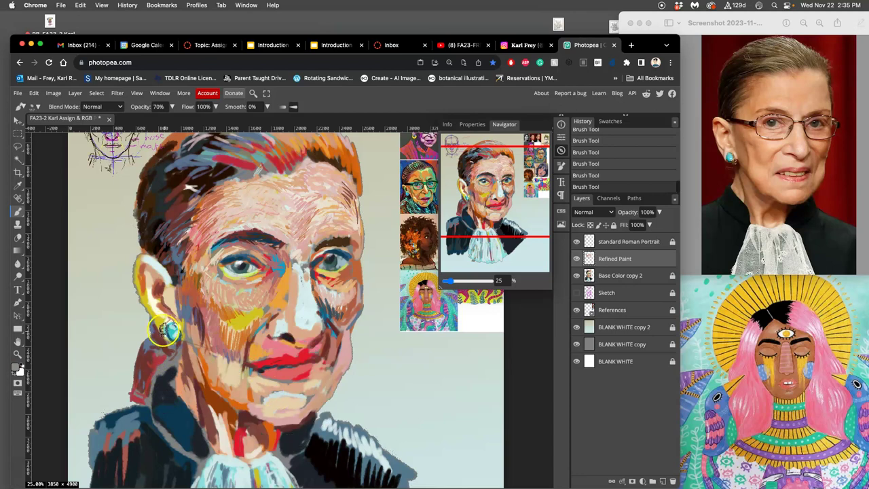
left_click(171, 331, "alt")
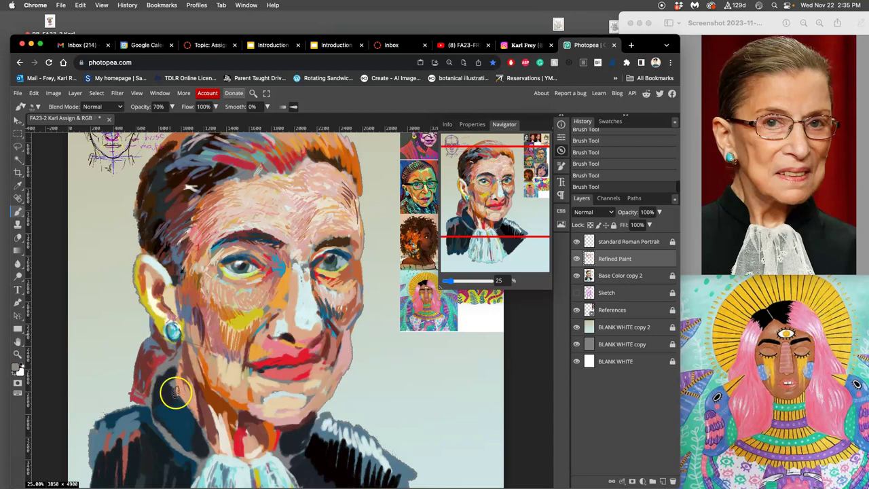
Sample the muted teal from the hair and dab it over the earring.
left_click(258, 158, "alt")
left_click(171, 331)
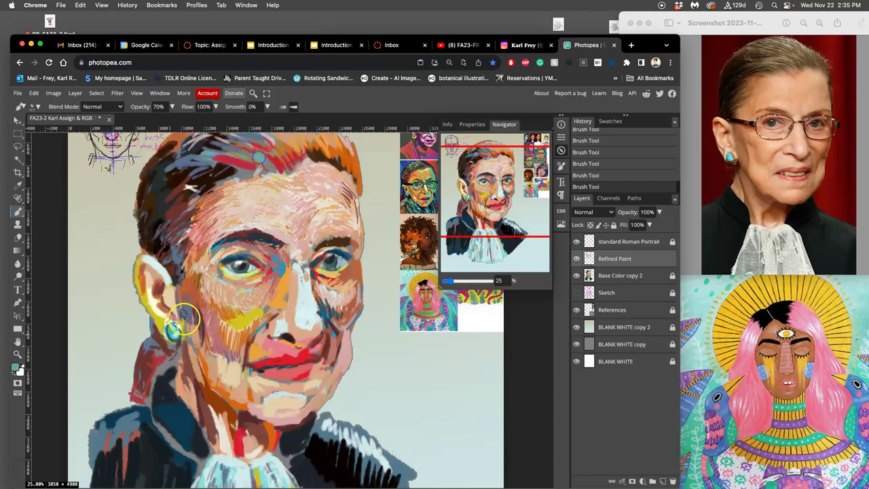
left_click_drag(170, 327, 173, 333)
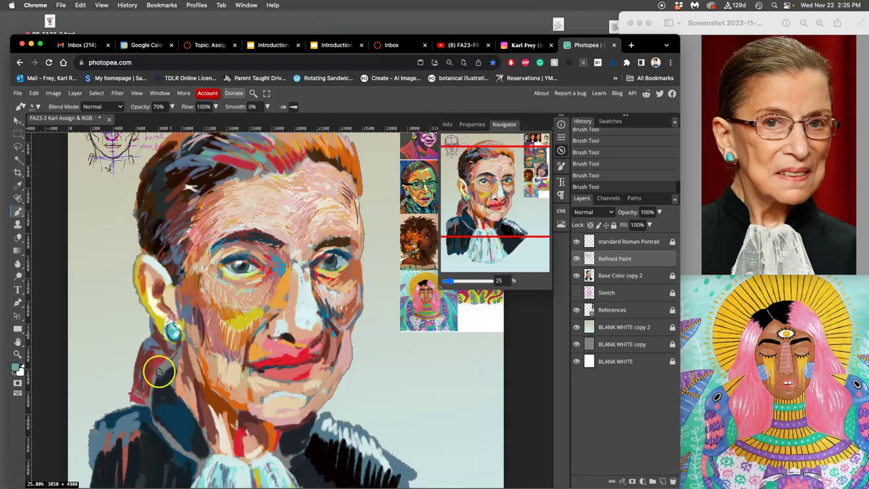
Brush teal accent strokes across the skin under the left eye toward the nose.
left_click_drag(154, 435, 165, 408)
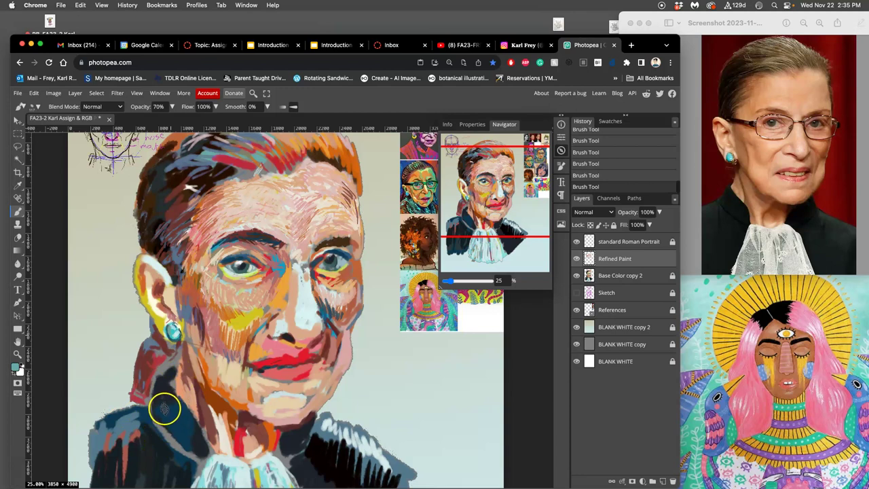
mouse_move(195, 300)
left_mouse_down()
mouse_move(254, 306)
mouse_move(257, 291)
left_mouse_up()
left_click_drag(269, 279, 273, 280)
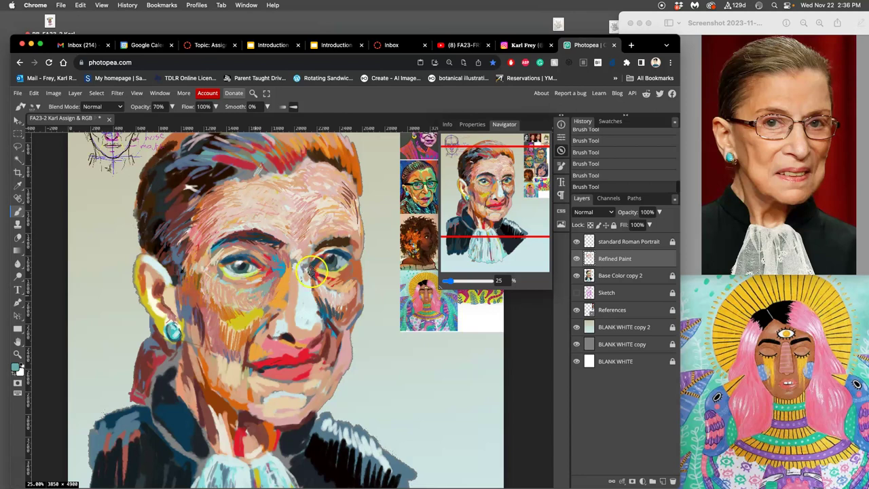
Reduce the brush to a few pixels and fill the left eye's pupil with small black strokes.
scroll(304, 275, "up", 5)
key("super+plus")
key("super+plus")
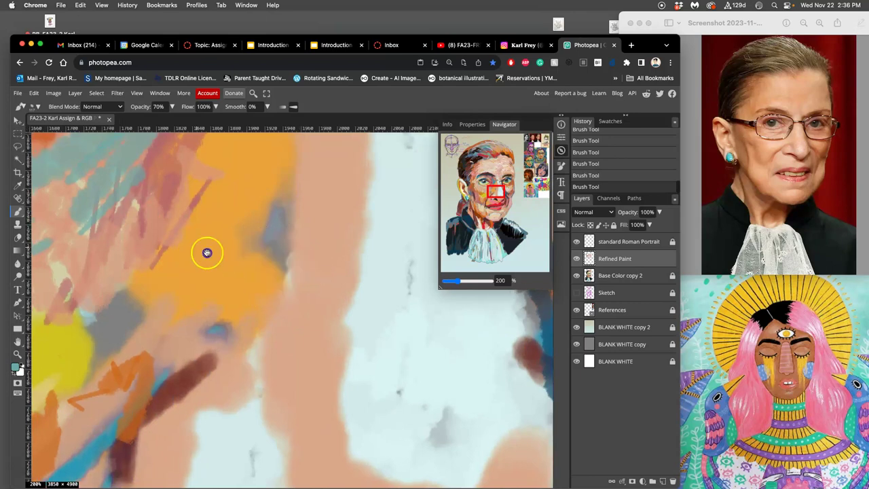
left_click_drag(208, 252, 357, 347)
left_click_drag(303, 253, 362, 375)
left_click_drag(263, 282, 391, 362)
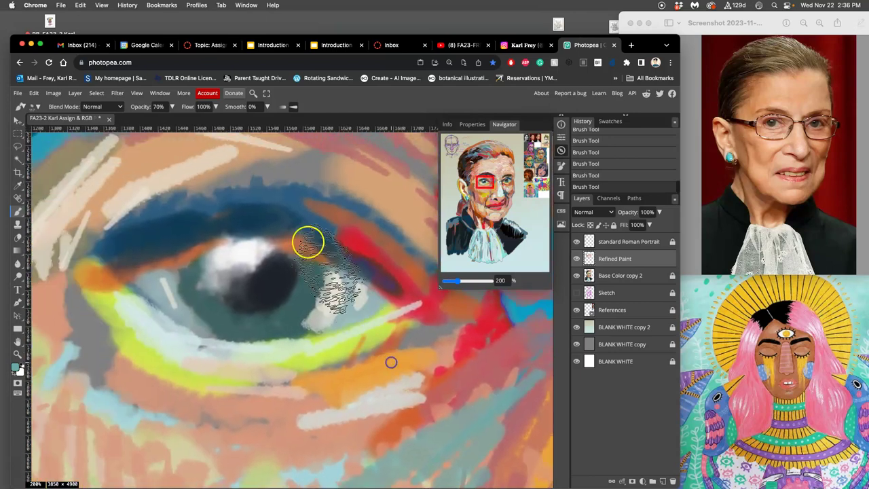
mouse_move(253, 267)
left_mouse_down()
mouse_move(295, 273)
mouse_move(284, 292)
mouse_move(243, 272)
mouse_move(283, 265)
mouse_move(287, 313)
left_mouse_up()
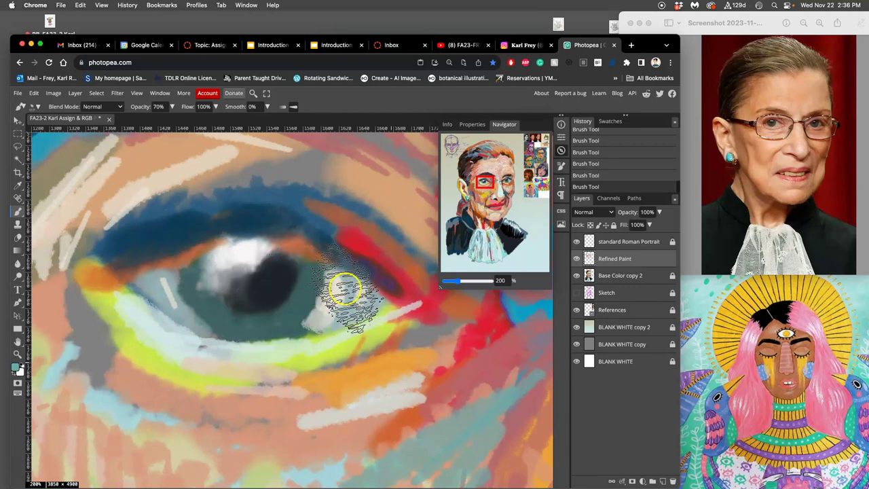
key("super+plus")
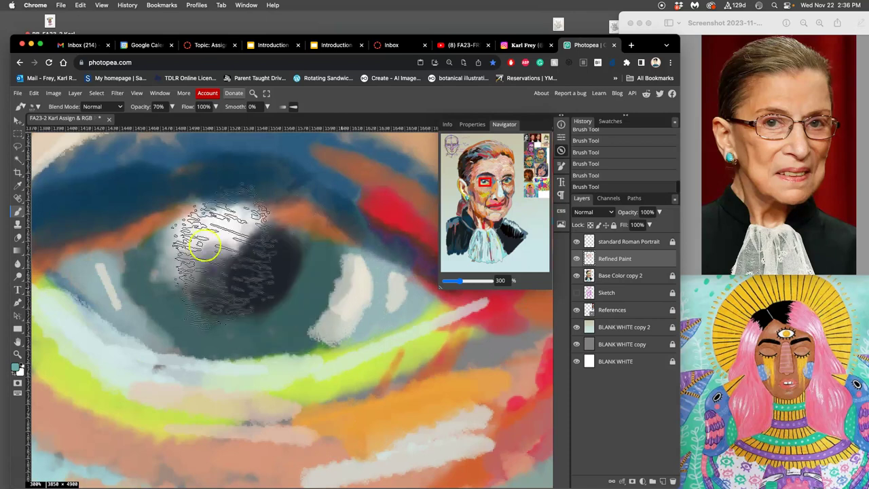
left_click(33, 107)
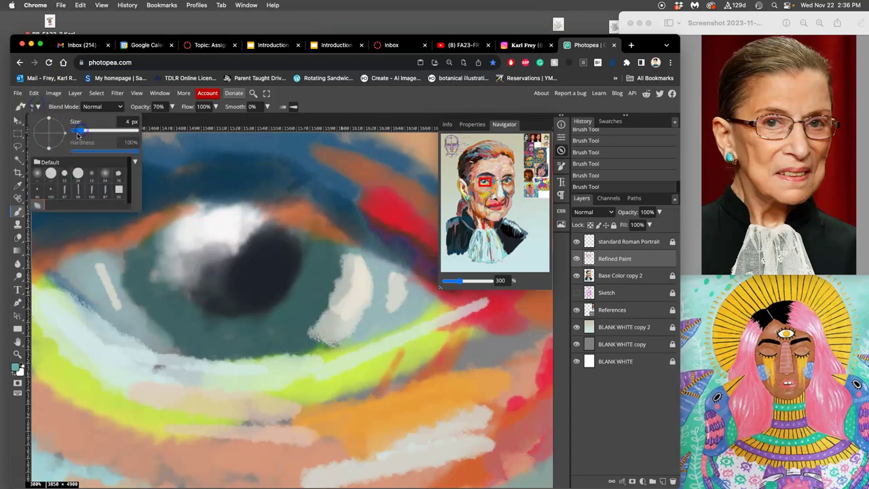
left_click(290, 261)
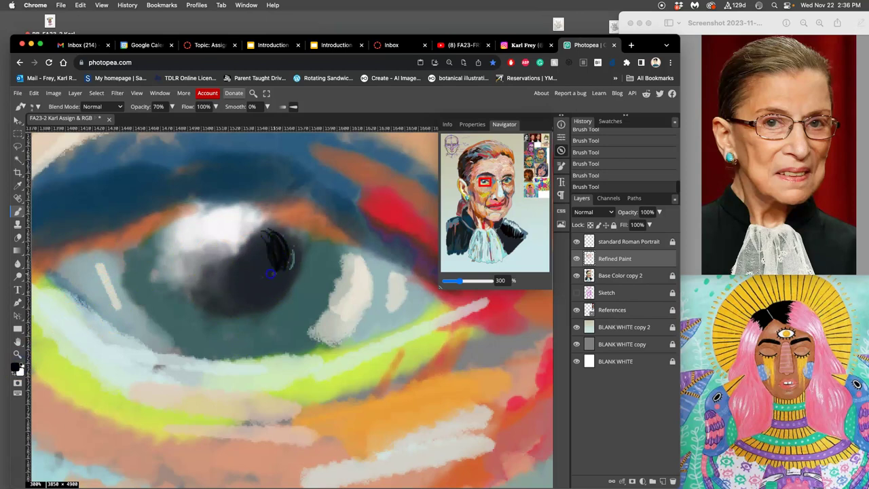
mouse_move(243, 286)
left_mouse_down()
mouse_move(239, 266)
mouse_move(235, 285)
mouse_move(286, 243)
left_mouse_up()
mouse_move(260, 291)
left_mouse_down()
mouse_move(280, 272)
mouse_move(243, 302)
mouse_move(233, 282)
left_mouse_up()
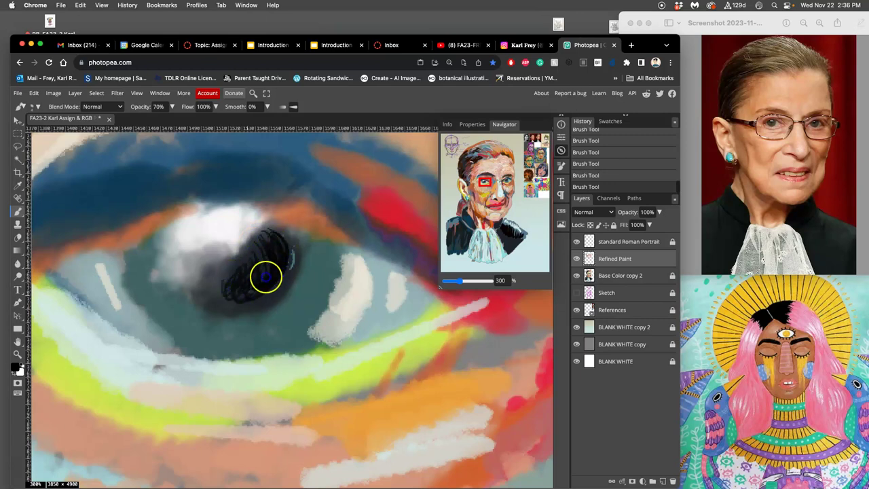
mouse_move(285, 267)
left_mouse_down()
mouse_move(260, 298)
mouse_move(294, 276)
mouse_move(287, 283)
mouse_move(289, 245)
left_mouse_up()
left_click_drag(277, 279, 224, 305)
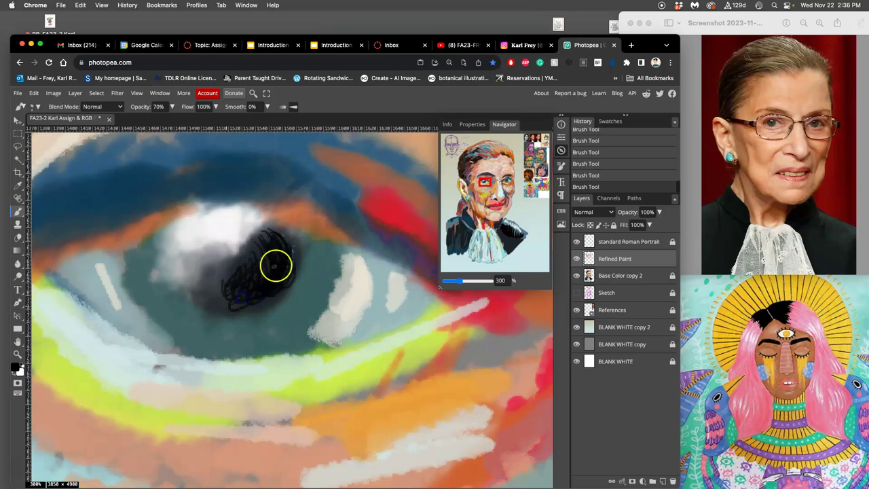
Sample the tan beside the right eye, set the brush size to about 43 px and paint the outer right cheek.
scroll(275, 266, "down", 10)
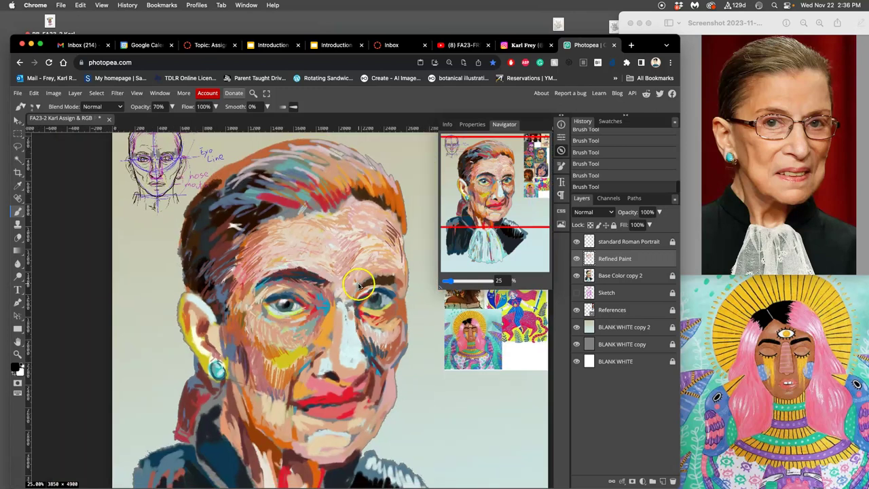
scroll(358, 285, "up", 2)
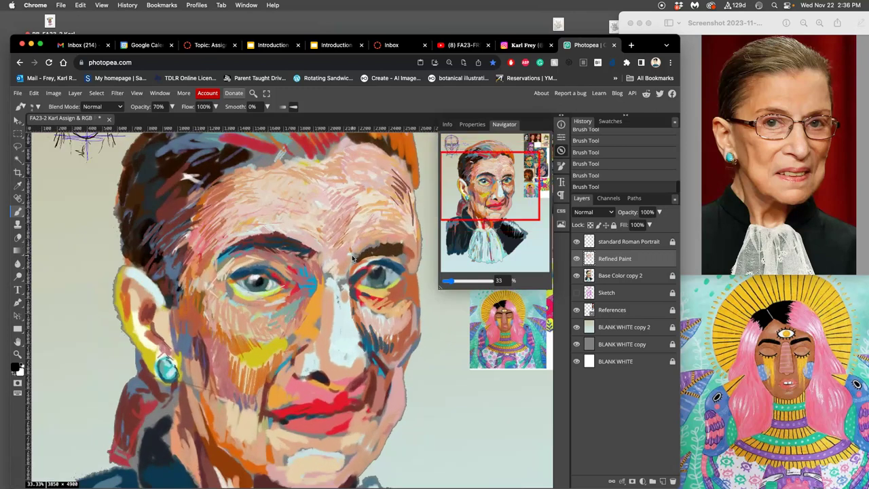
scroll(352, 258, "down", 2)
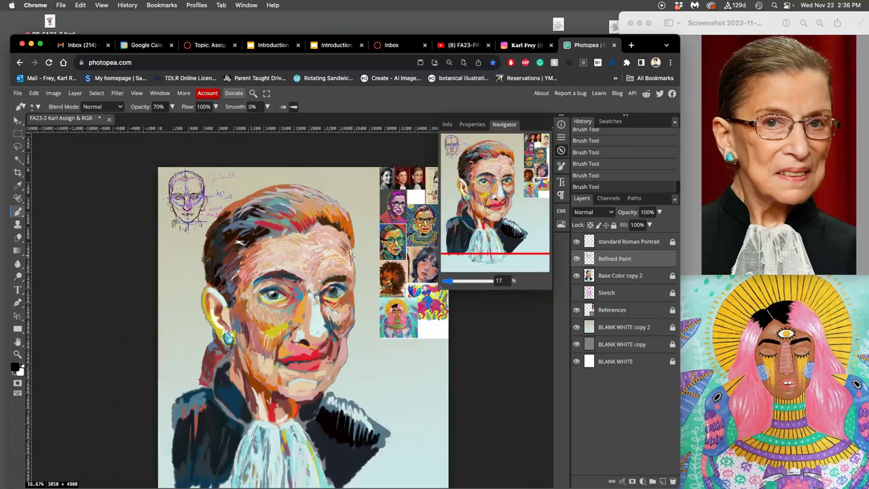
scroll(359, 253, "up", 2)
scroll(349, 255, "down", 1)
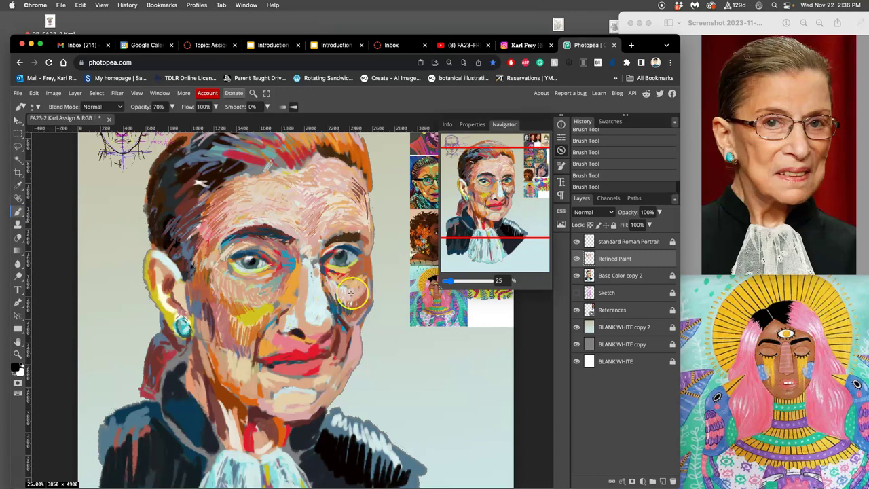
left_click(357, 245, "alt")
left_click(39, 107)
left_click_drag(78, 130, 93, 131)
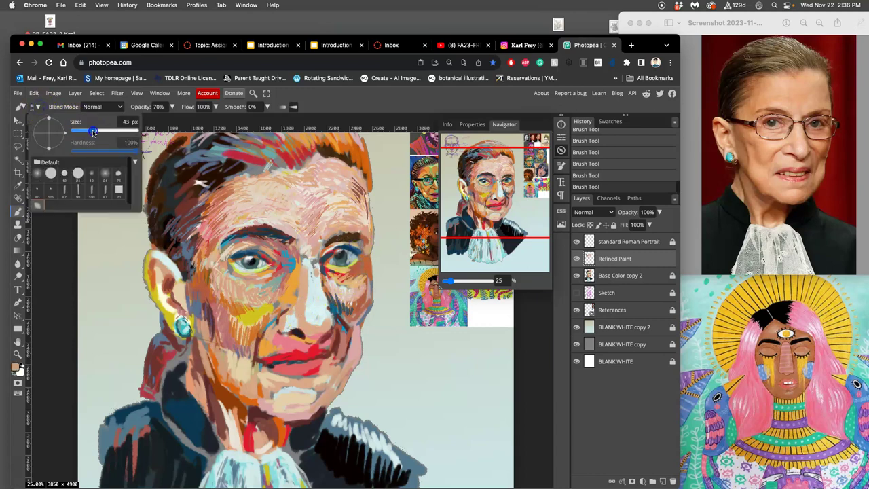
left_click(366, 256)
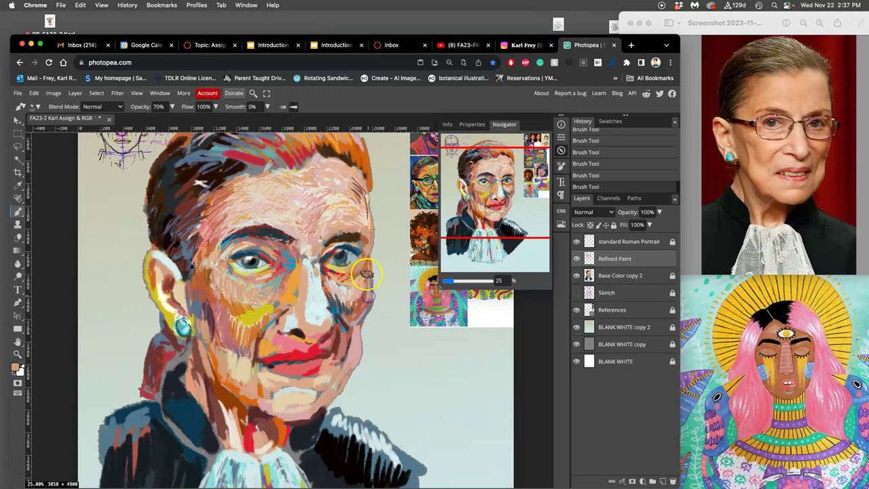
Layer pale cream, orange and pink strokes over the right cheek below the eye.
mouse_move(326, 306)
left_mouse_down()
mouse_move(349, 284)
mouse_move(336, 311)
mouse_move(335, 301)
mouse_move(345, 322)
mouse_move(344, 291)
left_mouse_up()
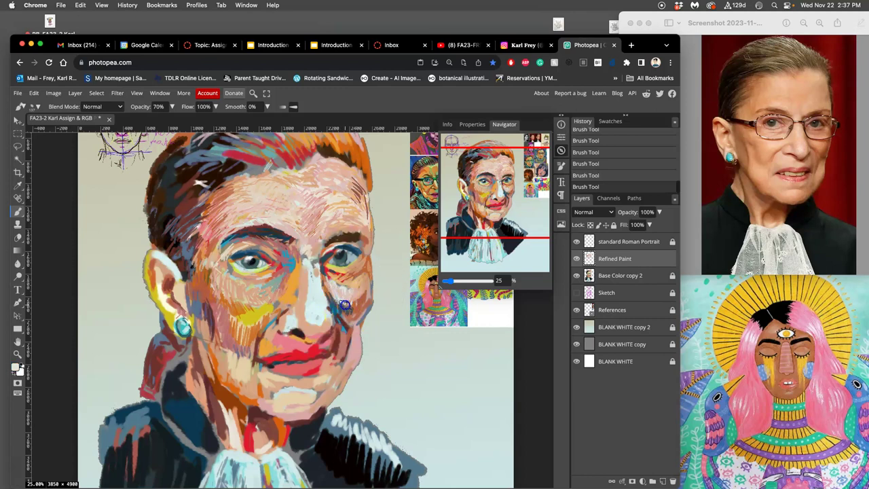
left_click_drag(357, 315, 354, 313)
left_click(292, 285, "alt")
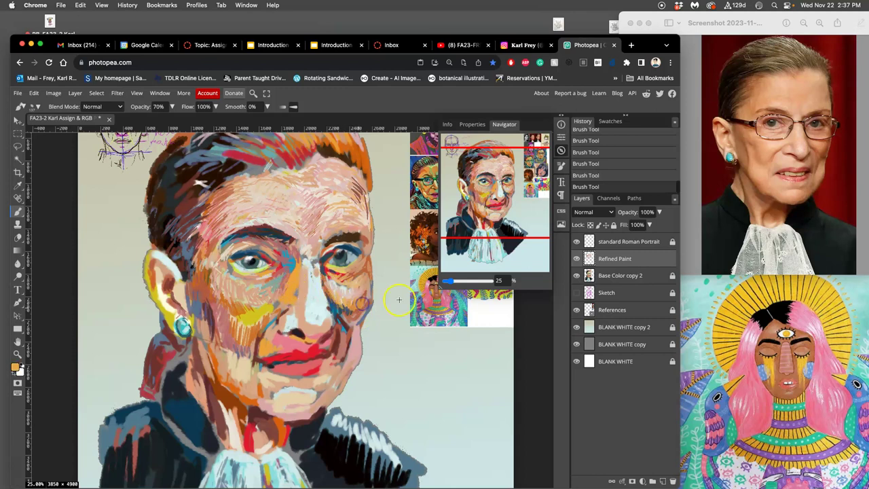
left_click(365, 296)
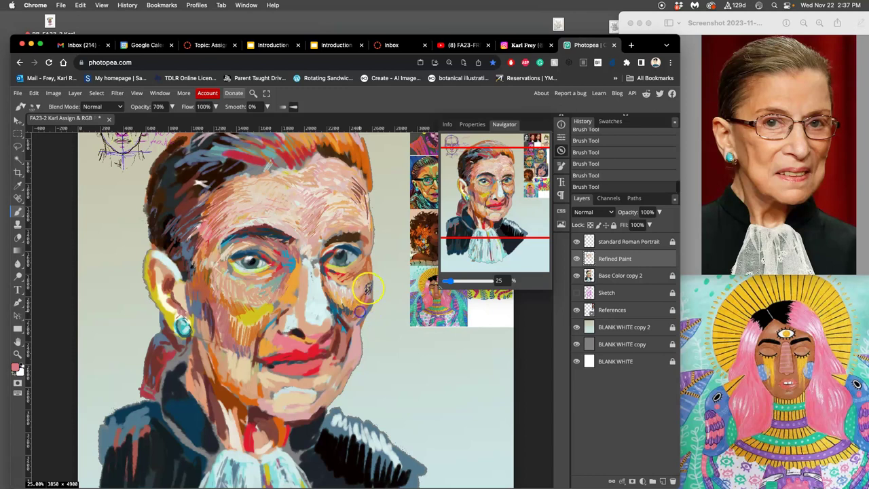
left_click_drag(340, 307, 350, 323)
mouse_move(156, 293)
left_mouse_down()
mouse_move(268, 251)
mouse_move(163, 297)
left_mouse_up()
Dab sampled yellow, pink, grey-teal and red as colour swatches on the blank background beside the hair.
left_click(270, 250, "alt")
left_click(252, 319, "alt")
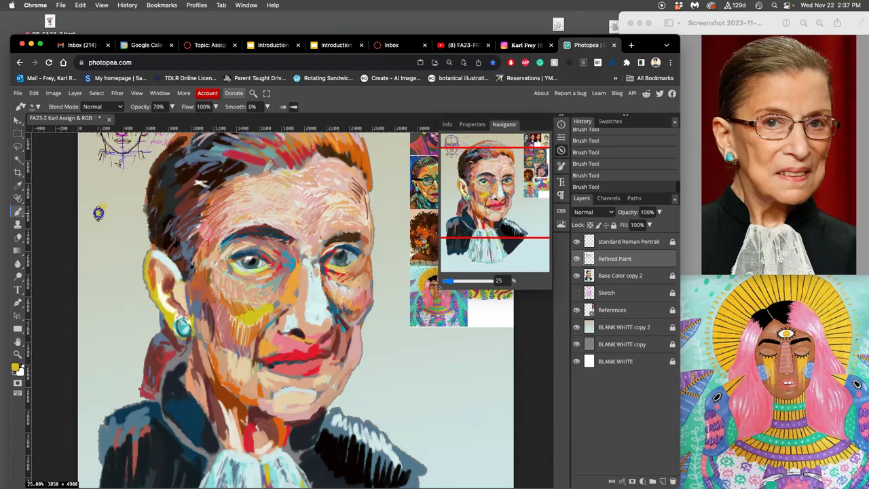
left_click_drag(97, 212, 111, 233)
left_click(359, 300, "alt")
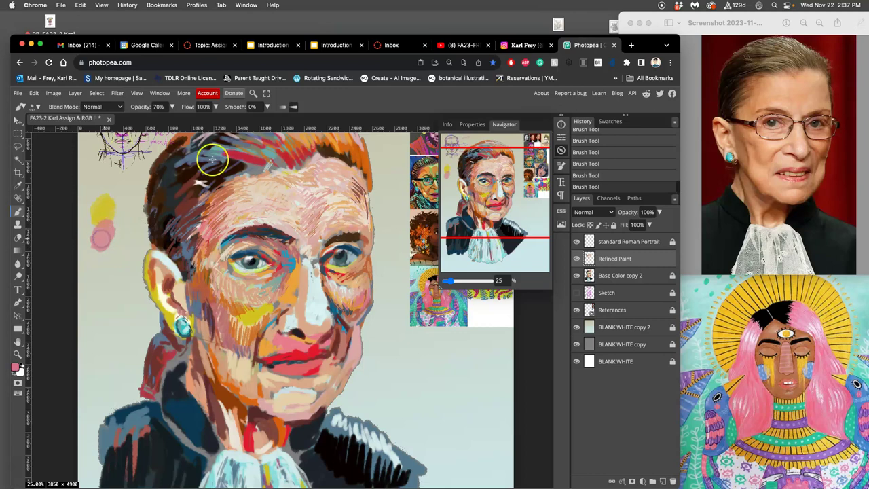
left_click(212, 159, "alt")
left_click(218, 150, "alt")
mouse_move(111, 244)
left_mouse_down()
mouse_move(98, 265)
mouse_move(102, 258)
left_mouse_up()
left_click(101, 217, "alt")
left_click(343, 265, "alt")
left_click(116, 238, "alt")
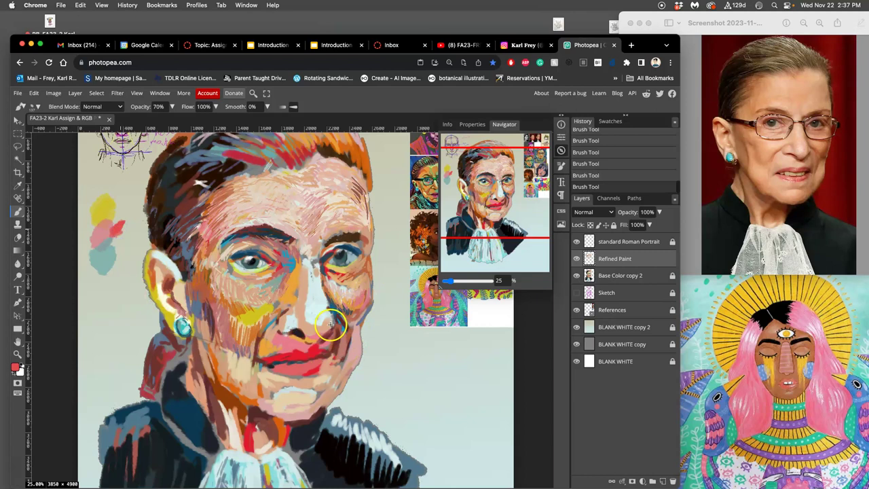
Brush blue and pale yellow-green strokes along the left eye's lower lid and the skin beneath it.
left_click(290, 265, "alt")
mouse_move(266, 271)
left_mouse_down()
mouse_move(241, 289)
mouse_move(258, 272)
mouse_move(245, 283)
left_mouse_up()
left_click_drag(237, 266, 250, 273)
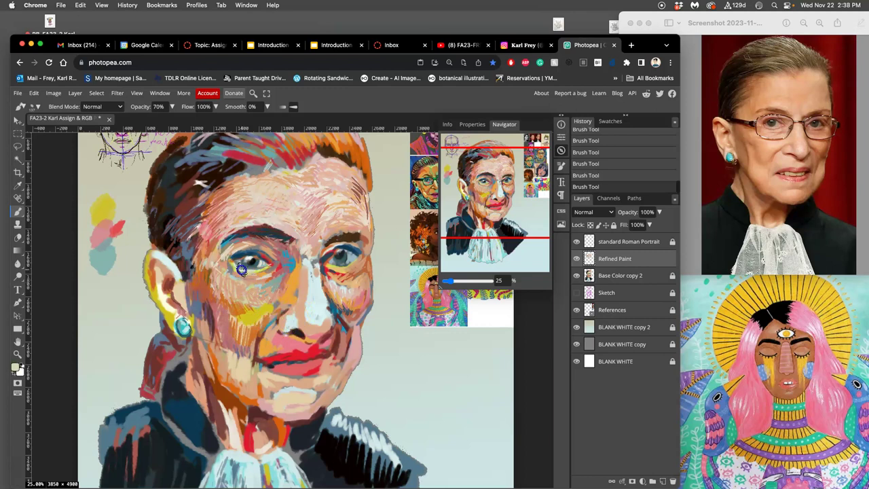
left_click_drag(275, 266, 255, 288)
mouse_move(249, 274)
left_mouse_down()
mouse_move(279, 298)
mouse_move(293, 267)
mouse_move(232, 269)
mouse_move(246, 274)
left_mouse_up()
mouse_move(275, 316)
left_mouse_down()
mouse_move(253, 309)
mouse_move(258, 279)
mouse_move(248, 300)
mouse_move(258, 282)
left_mouse_up()
Sample mauve, teal-blue and reddish tones and brush vertical strokes down the left cheek beside the mouth.
left_click(295, 254, "alt")
mouse_move(250, 286)
left_mouse_down()
mouse_move(275, 282)
mouse_move(261, 313)
mouse_move(285, 309)
mouse_move(252, 339)
mouse_move(247, 395)
mouse_move(258, 345)
mouse_move(255, 362)
left_mouse_up()
left_click(271, 321, "alt")
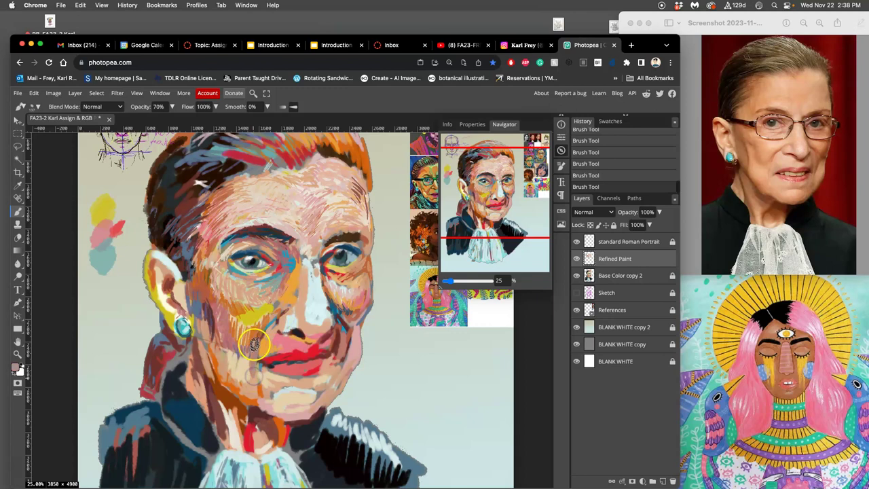
left_click(268, 325, "alt")
left_click_drag(264, 326, 255, 372)
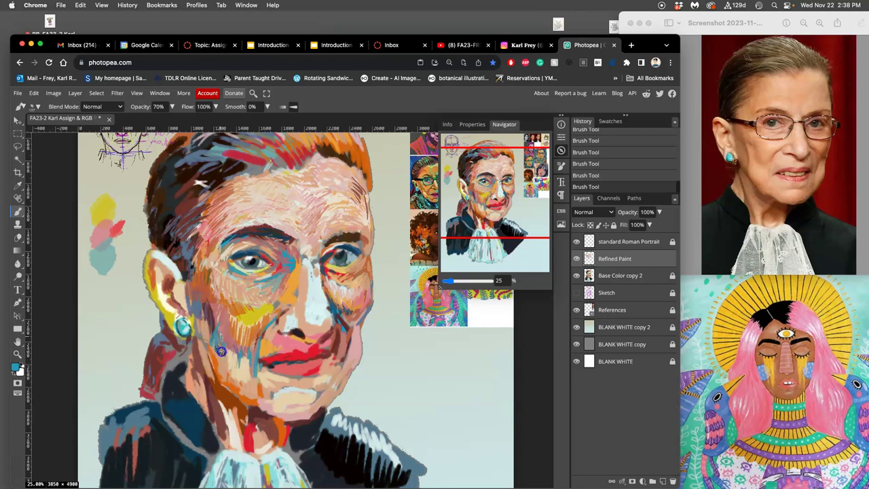
left_click(223, 311, "alt")
Save the portrait document and locate its PSD file in the Assign - 7 folder in Finder.
key("super+s")
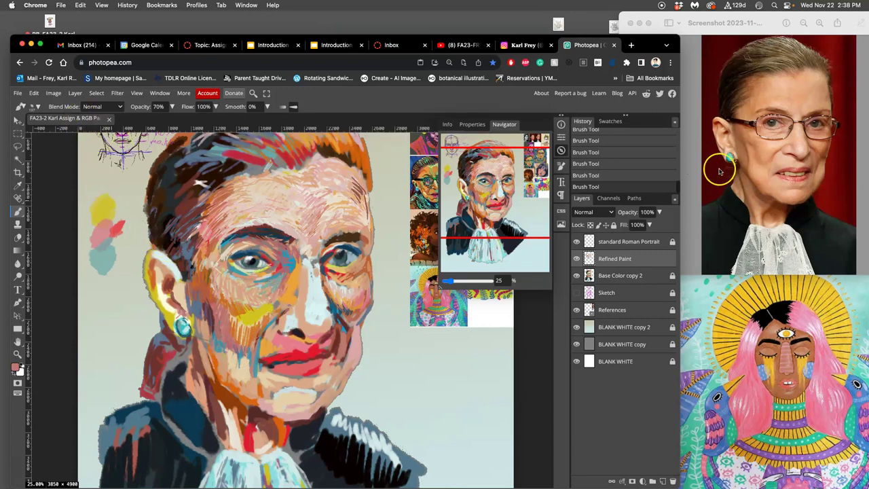
key("F11")
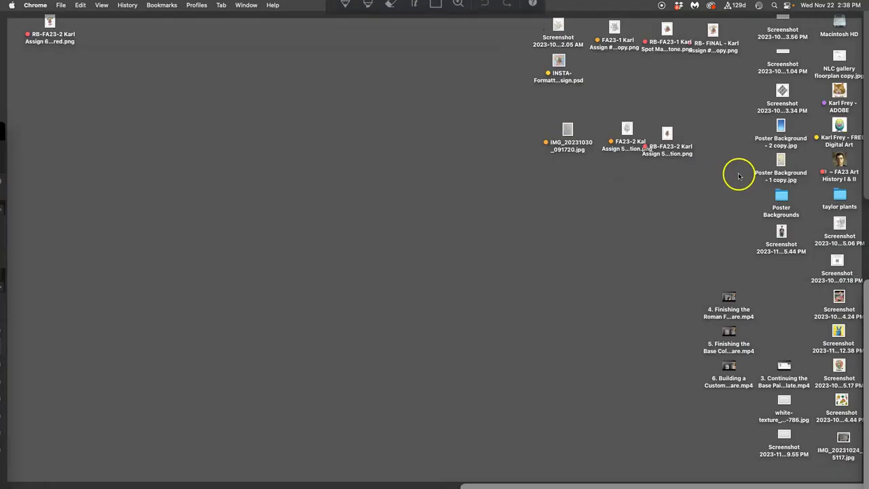
double_click(838, 130)
double_click(839, 129)
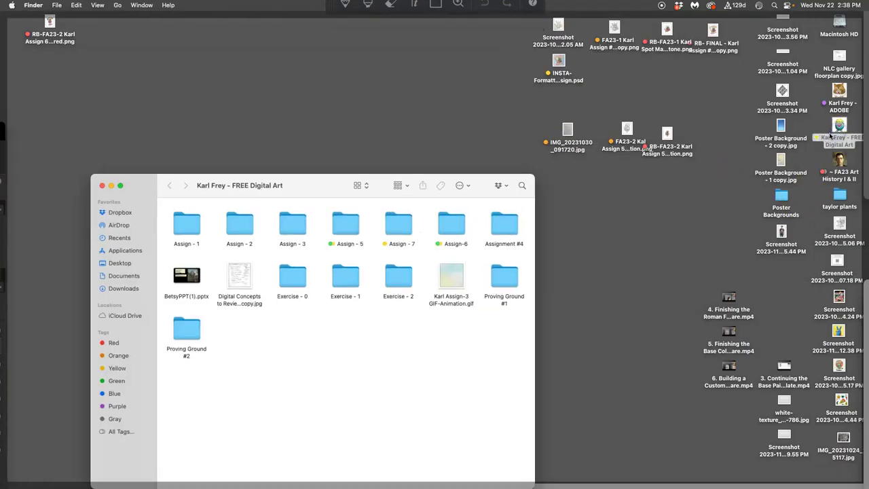
double_click(401, 226)
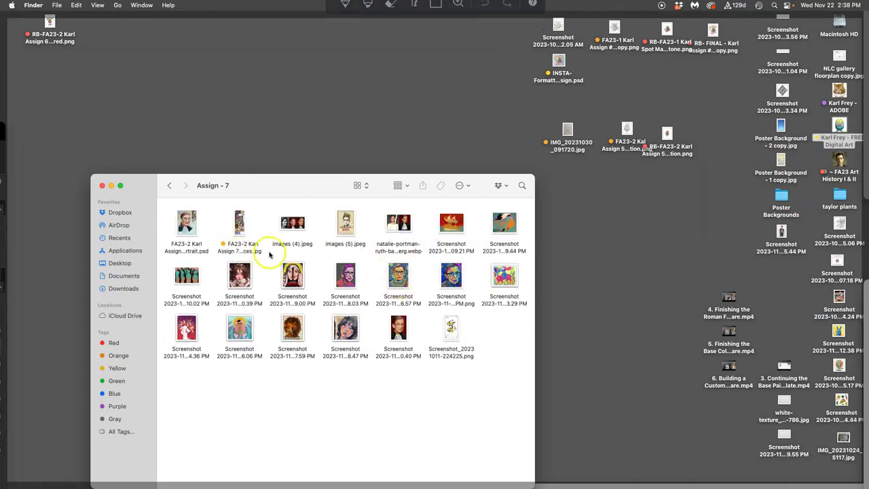
left_click(192, 226)
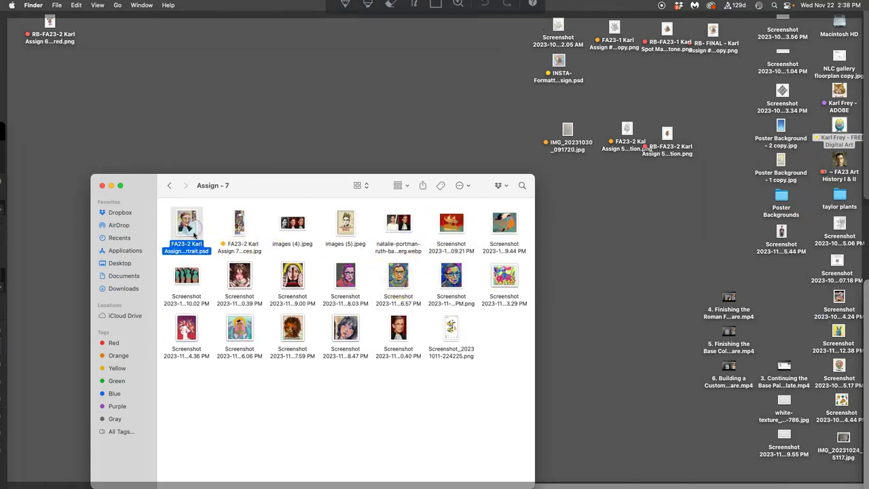
key("F11")
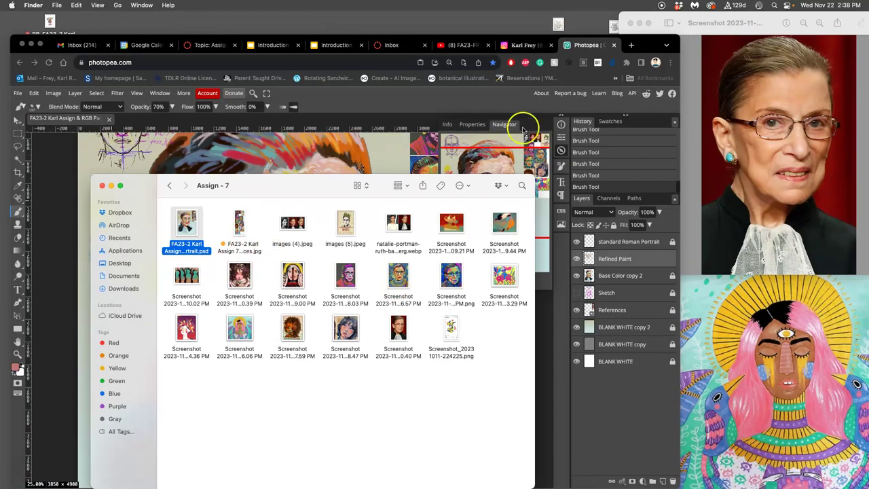
Close the Photopea, Instagram and two Introduction presentation tabs in Chrome.
left_click(613, 47)
left_click(612, 47)
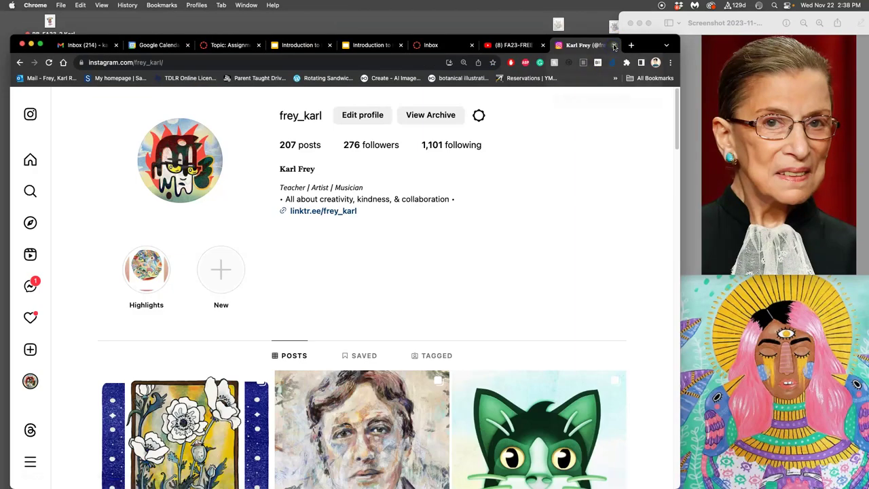
left_click(613, 45)
left_click(451, 45)
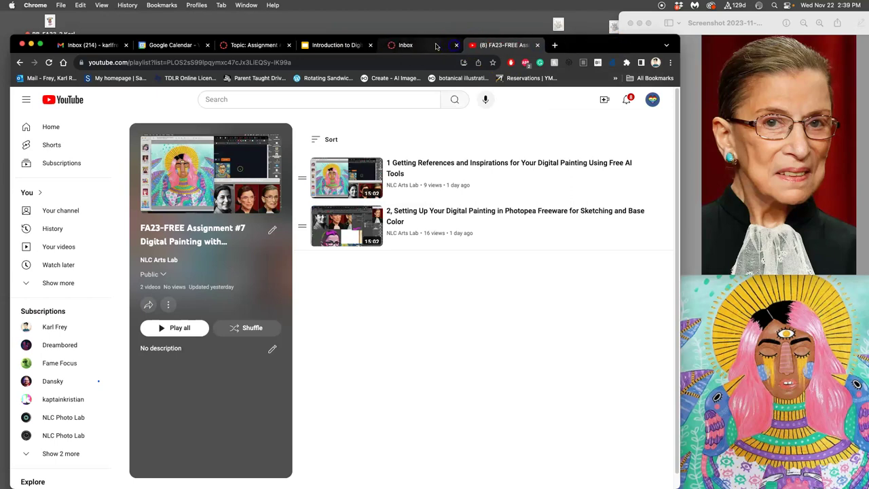
left_click(370, 45)
Open photopea.com in a new browser tab.
mouse_move(1, 108)
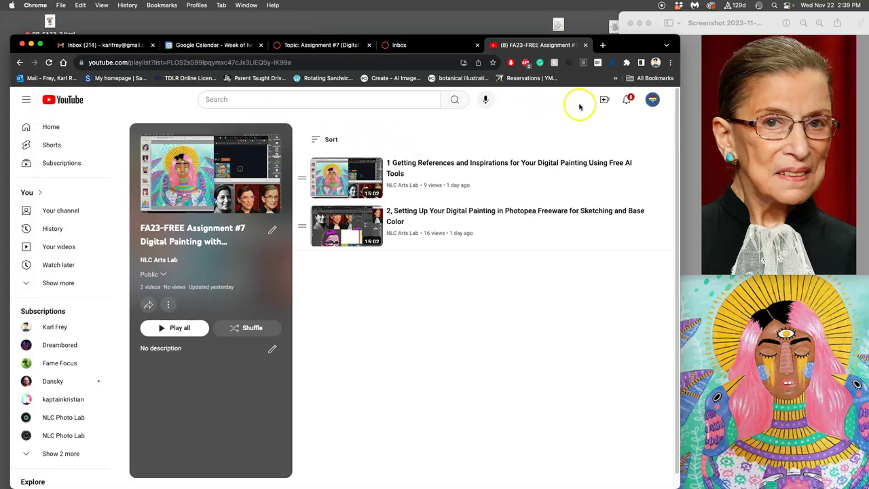
left_click(602, 46)
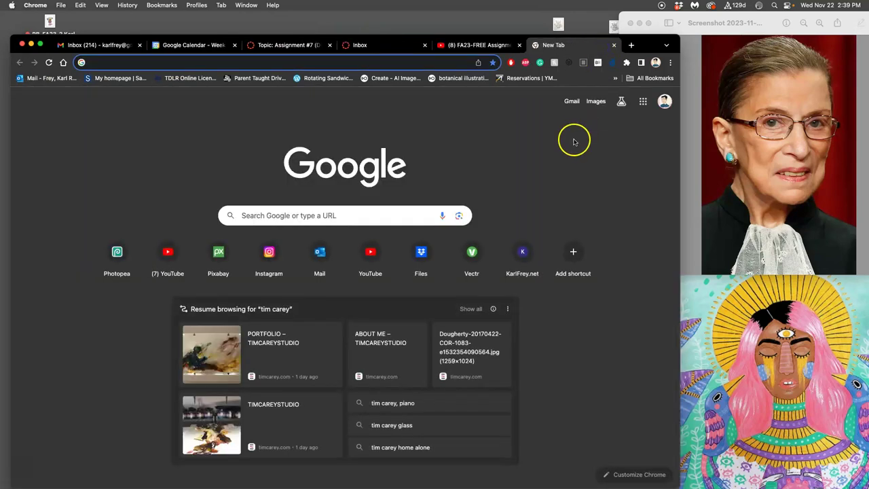
type("ph")
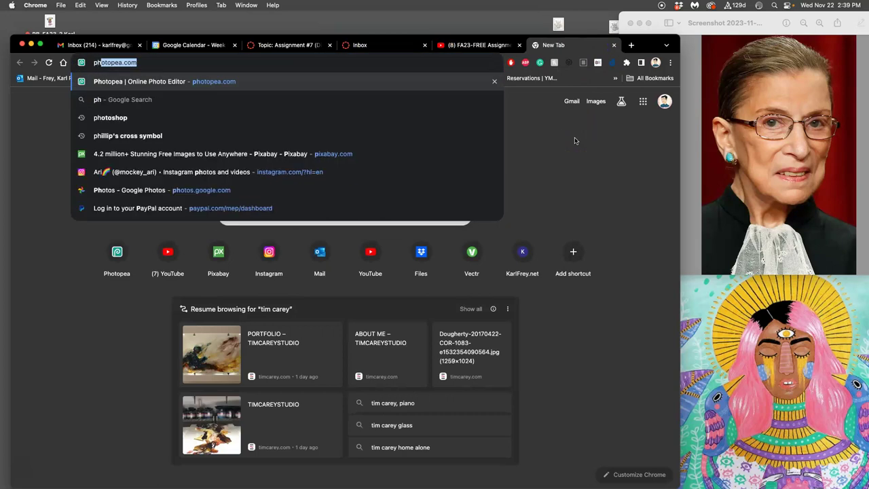
type("otopea.com")
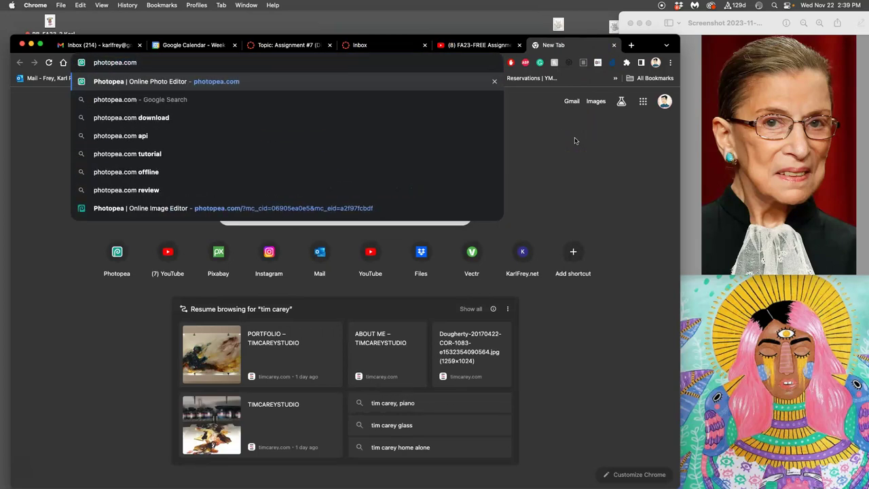
key("Return")
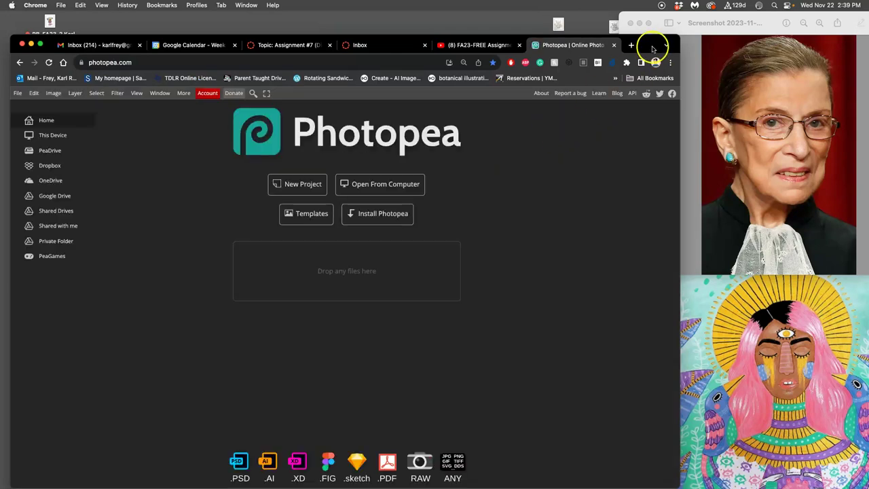
Open the saved portrait PSD from its Finder folder in Photopea and reposition the browser window beside the reference images.
left_click_drag(655, 41, 695, 265)
left_click_drag(188, 221, 345, 477)
left_click_drag(692, 266, 691, 37)
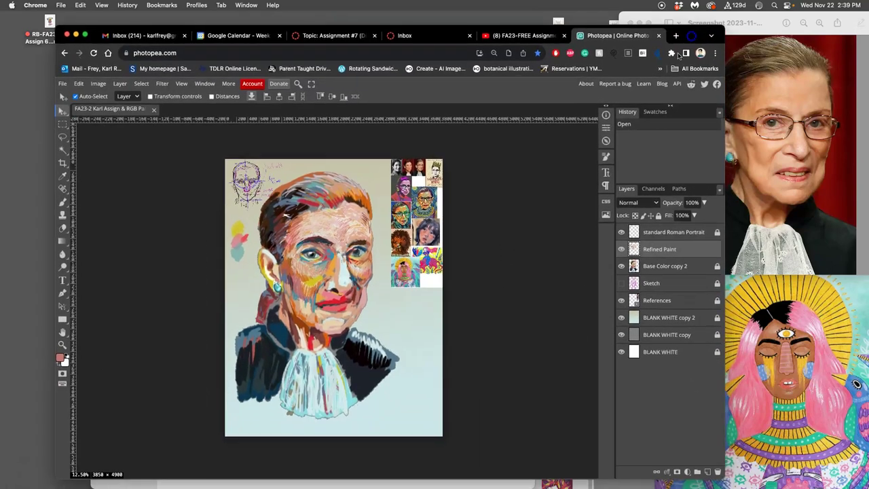
Compare the portrait with and without the Refined Paint layer and examine the face up close.
left_click(622, 250)
left_click(622, 250)
scroll(477, 312, "up", 1)
scroll(468, 309, "up", 1)
scroll(427, 296, "up", 1)
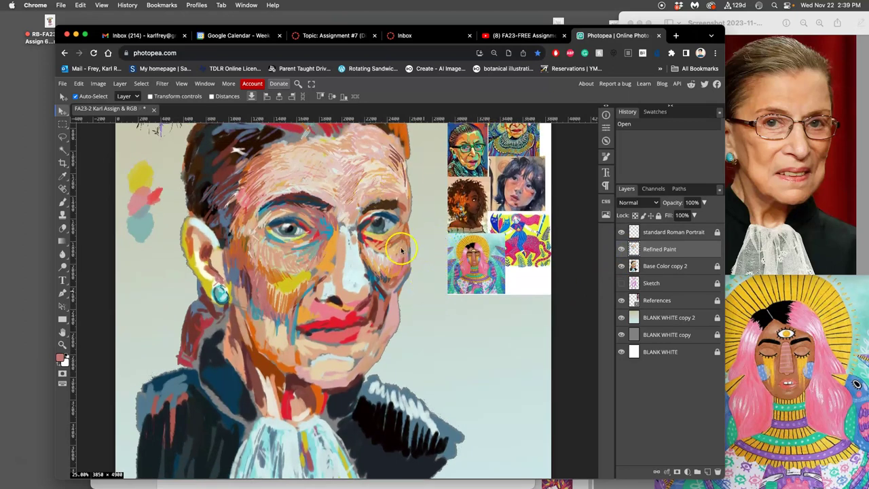
Activate the Brush tool and review its Default presets and the options for defining and loading brushes.
left_click(62, 202)
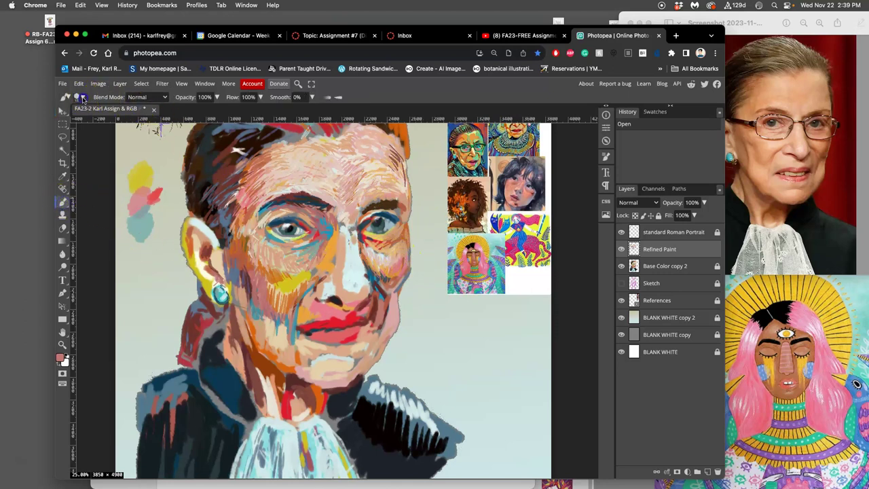
left_click(80, 97)
left_click(179, 154)
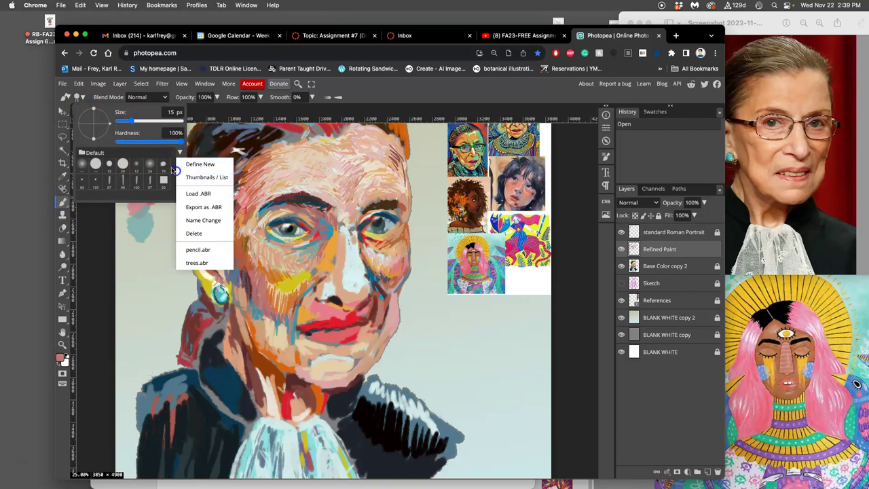
left_click(105, 194)
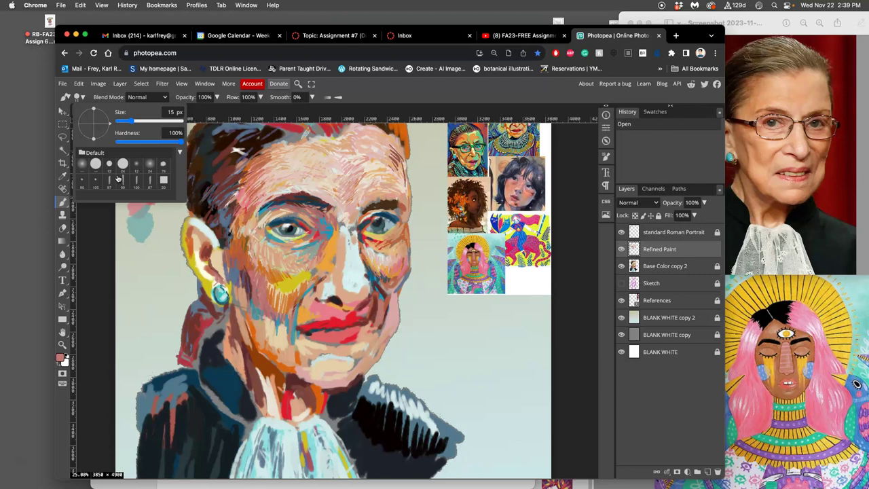
Create a 1000 × 1000 pixel project with a white background, named with the course code, first name and "Custom Brush".
left_click(62, 83)
left_click(73, 98)
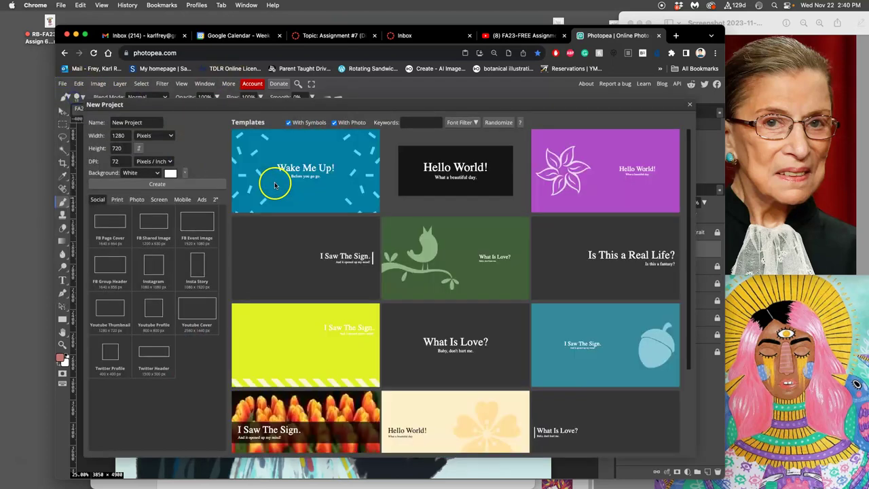
left_click_drag(122, 136, 99, 148)
type("1000")
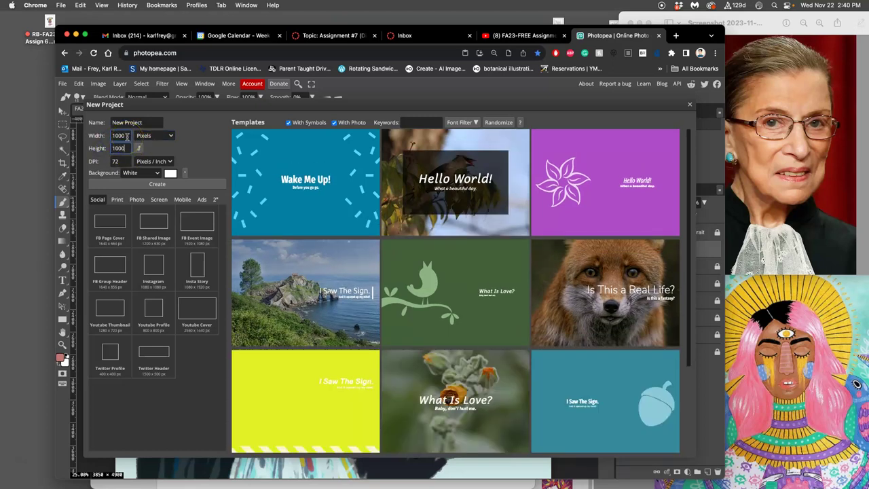
left_click(130, 123)
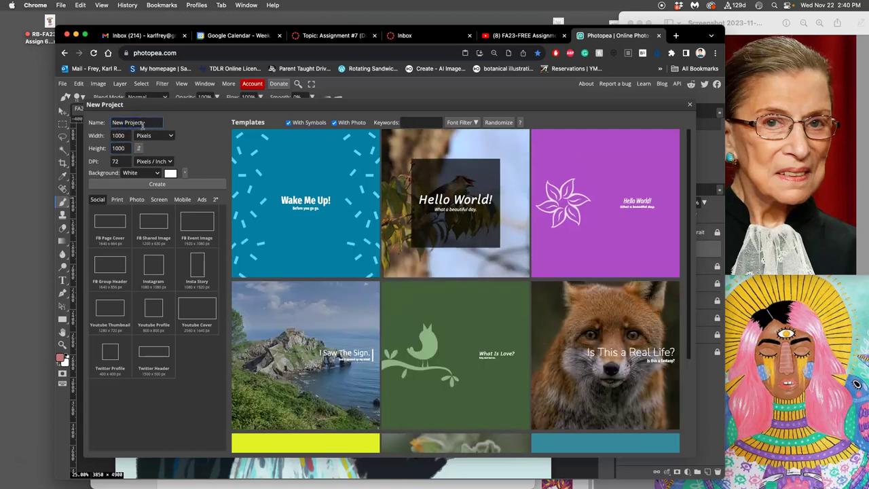
left_click_drag(140, 122, 102, 126)
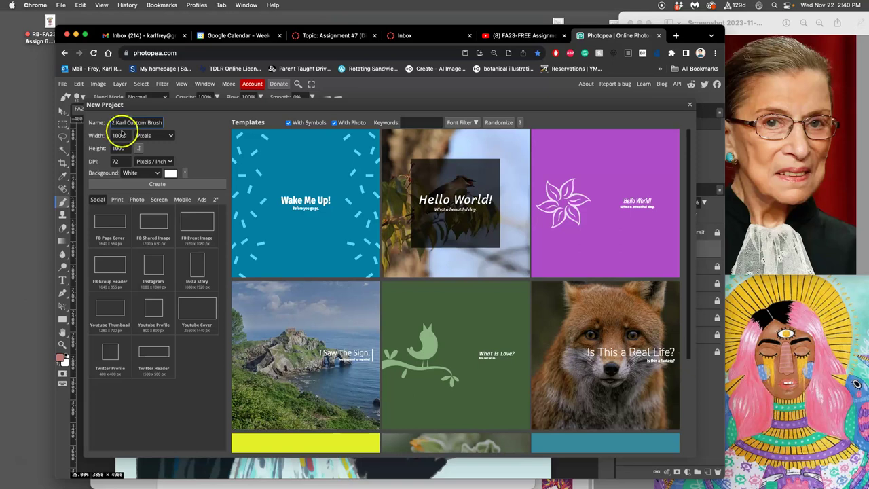
left_click(147, 184)
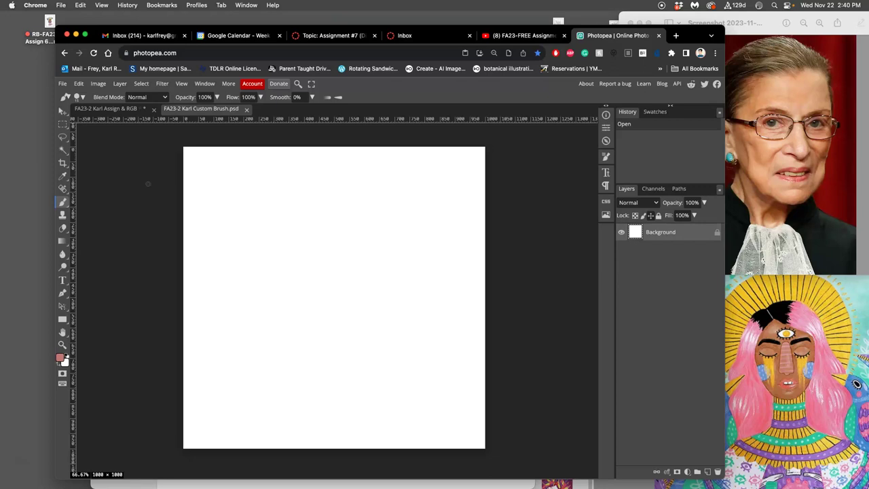
Reset the foreground colour to black, choose the textured 76 px brush preset and paint three diagonal strokes on the upper-left canvas.
left_click(59, 363)
left_click(80, 97)
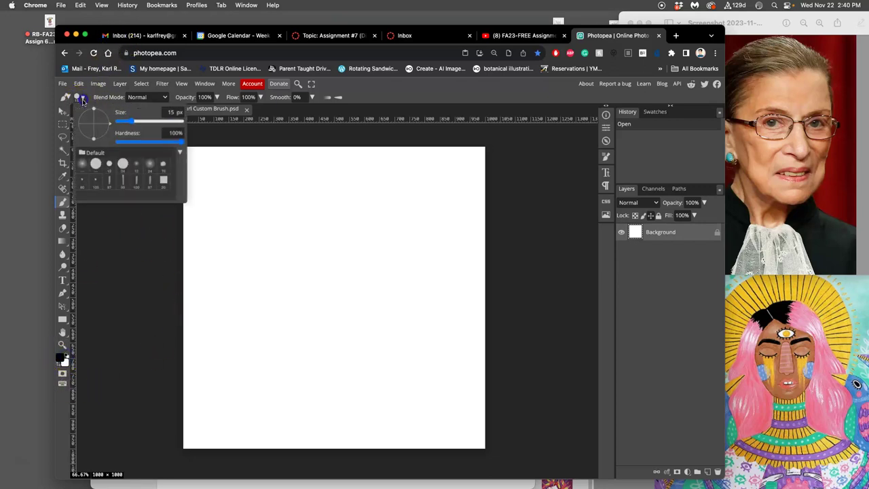
left_click(164, 168)
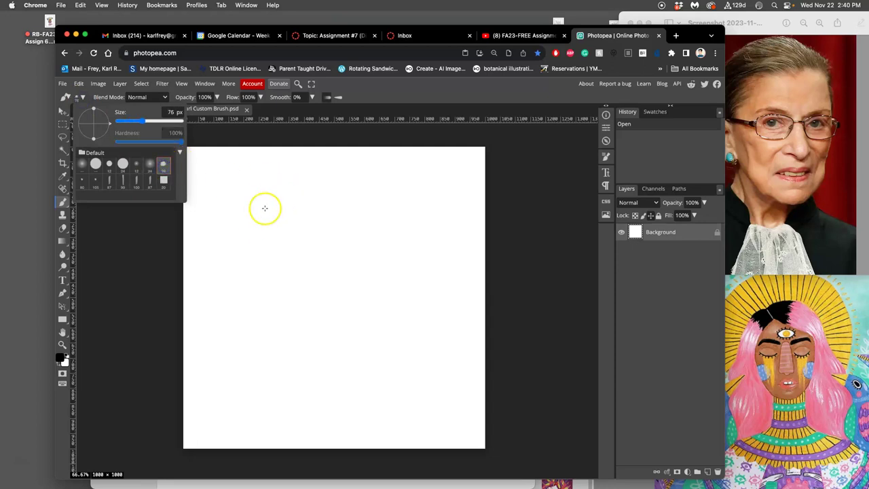
left_click_drag(266, 170, 238, 216)
left_click_drag(281, 187, 218, 262)
mouse_move(299, 183)
left_mouse_down()
mouse_move(217, 263)
mouse_move(248, 248)
left_mouse_up()
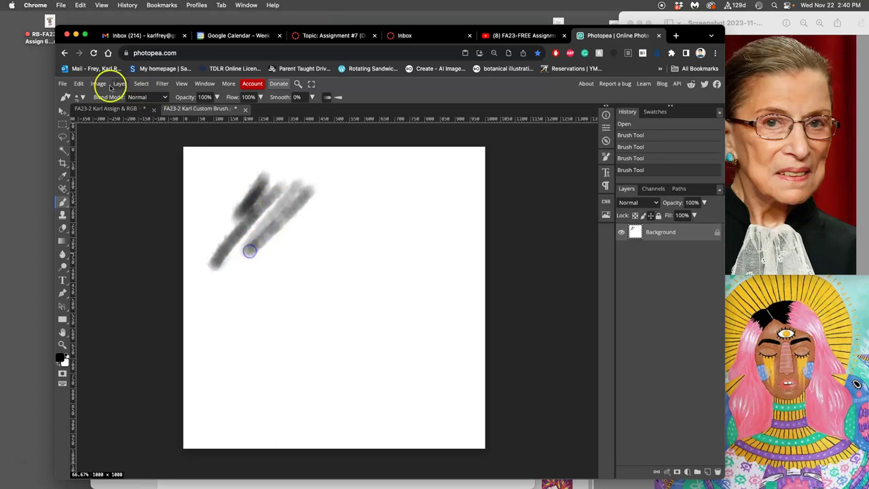
Switch pen pressure control from opacity to size, reduce the brush size and paint dense black diagonal strokes over the grey ones.
left_click(337, 98)
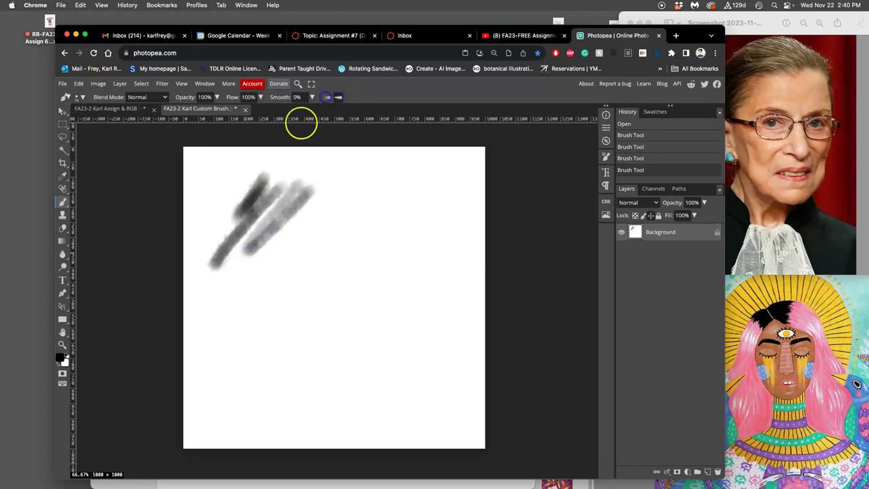
left_click(79, 97)
left_click_drag(148, 125, 137, 123)
mouse_move(249, 179)
left_mouse_down()
mouse_move(211, 218)
mouse_move(224, 215)
left_mouse_up()
left_click_drag(287, 171, 221, 241)
left_click_drag(297, 186, 230, 267)
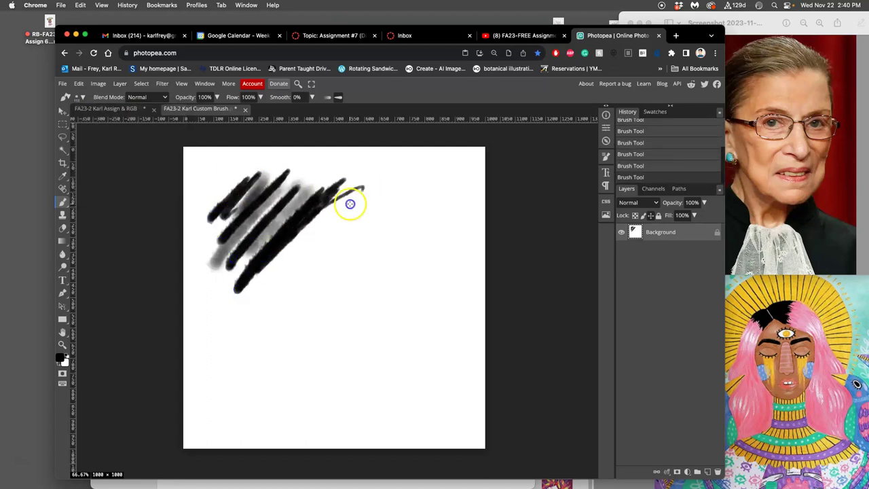